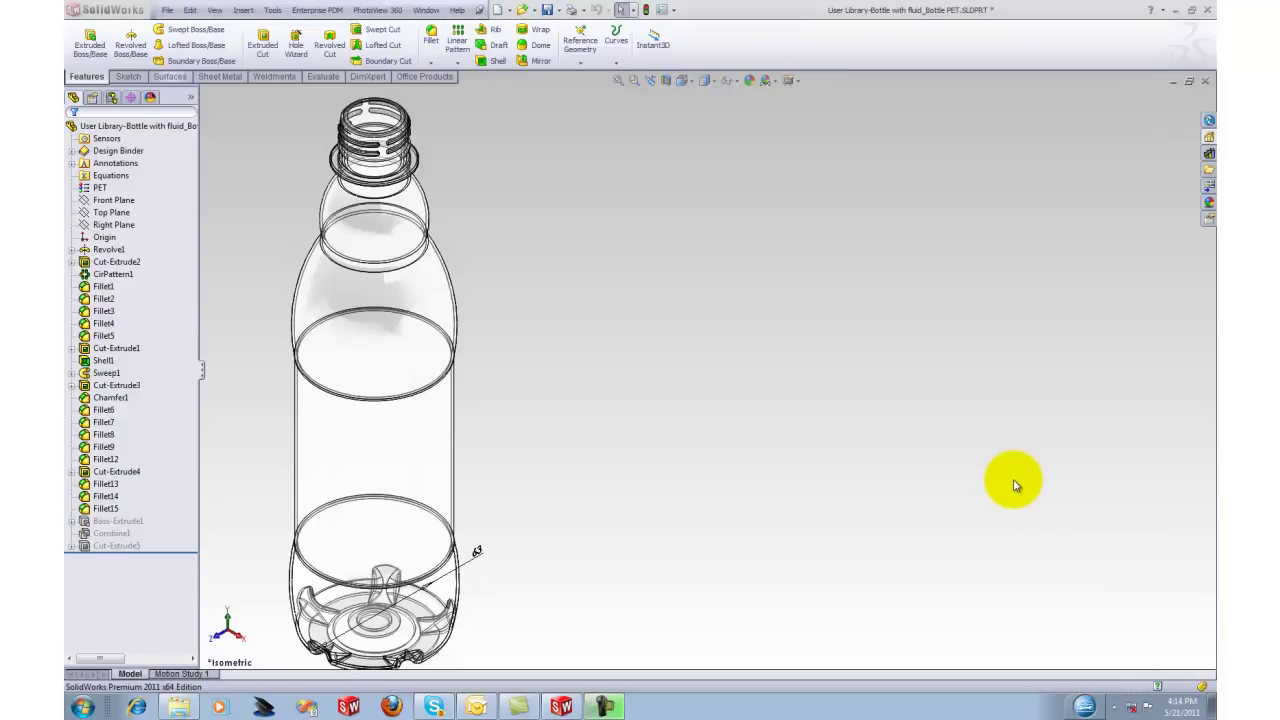
Step: Activate the bottle part's Fluid configuration and select Boss-Extrude1 in its feature tree
click(112, 97)
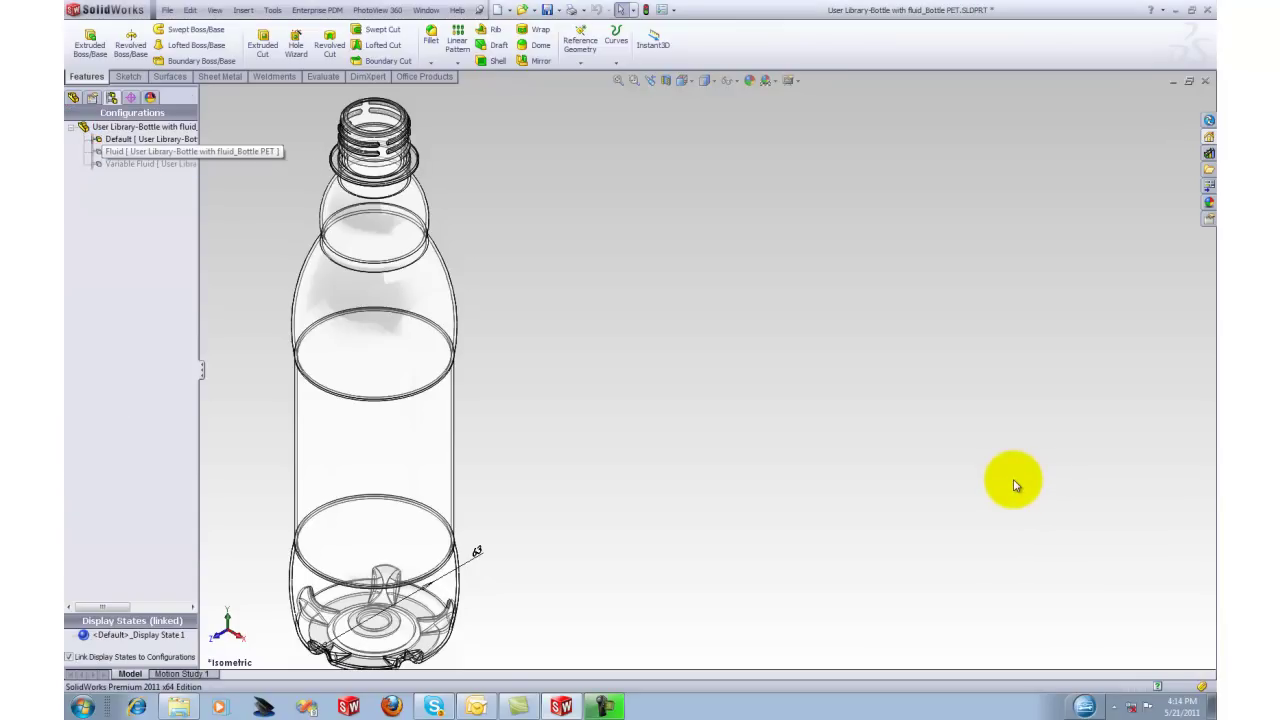
double_click(122, 151)
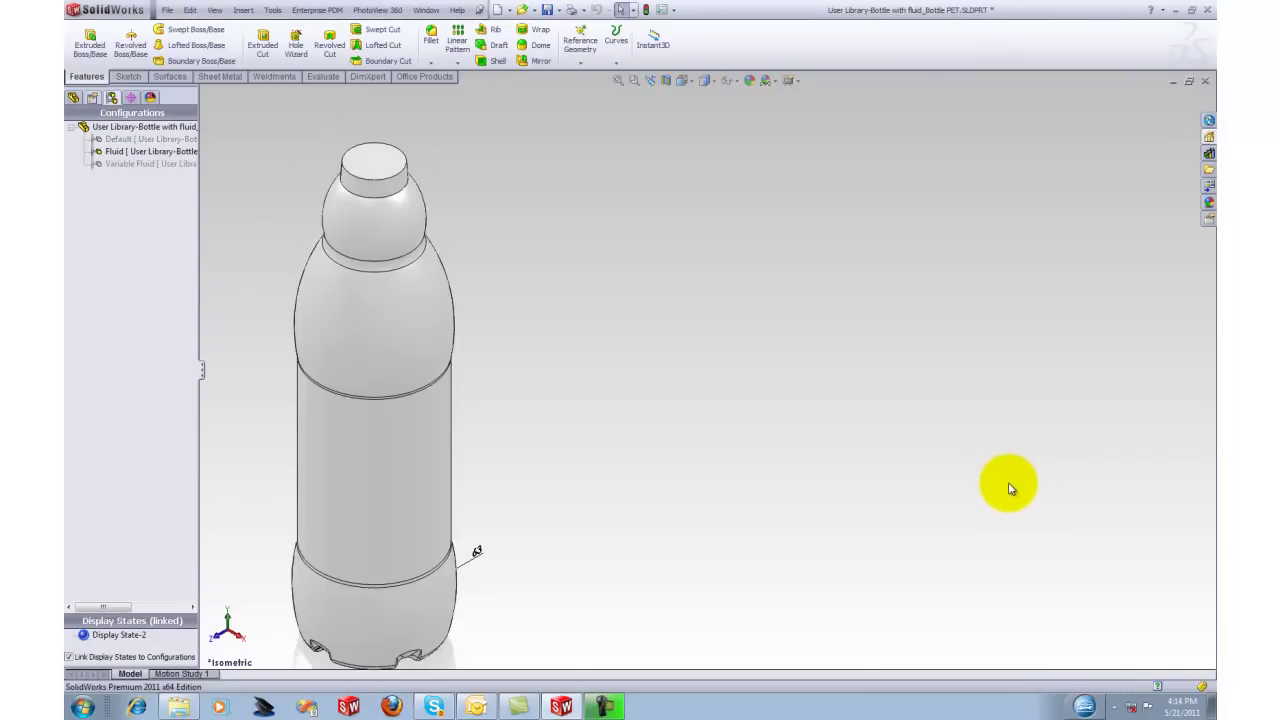
click(1010, 489)
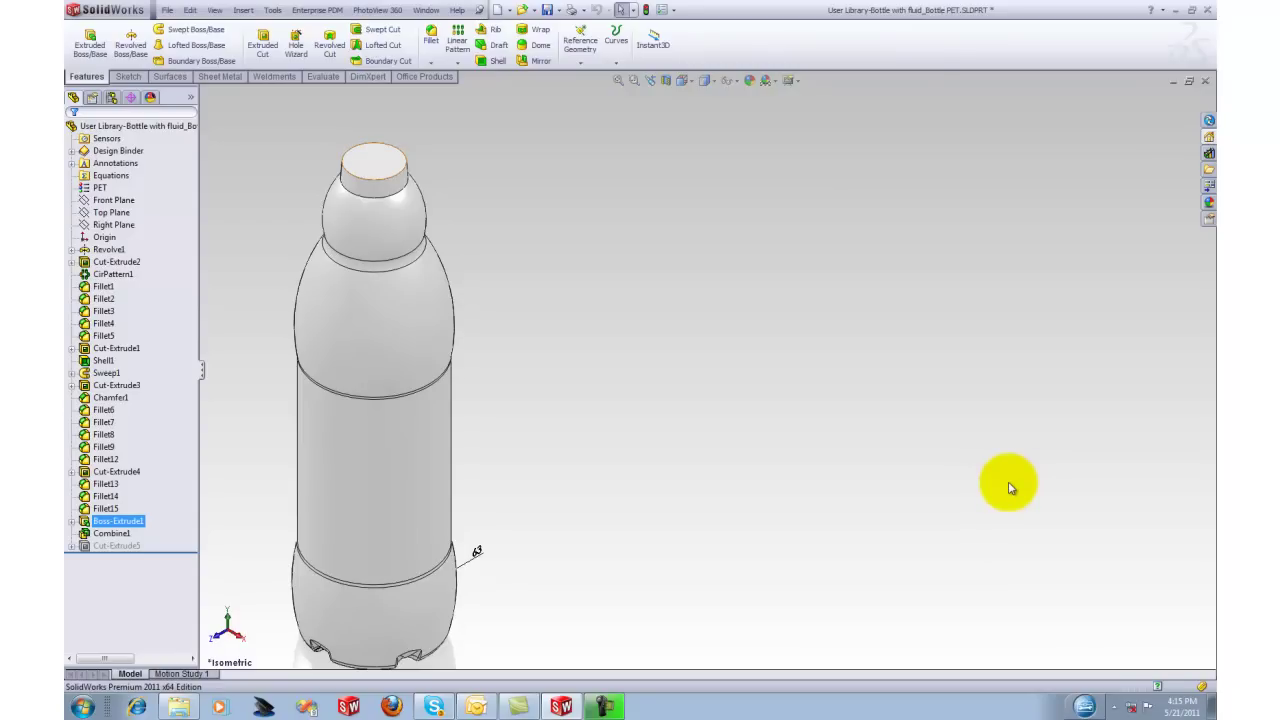
Step: Examine the Combine1 and Boss-Extrude1 features of the fluid body by highlighting each one on the model
key(Down)
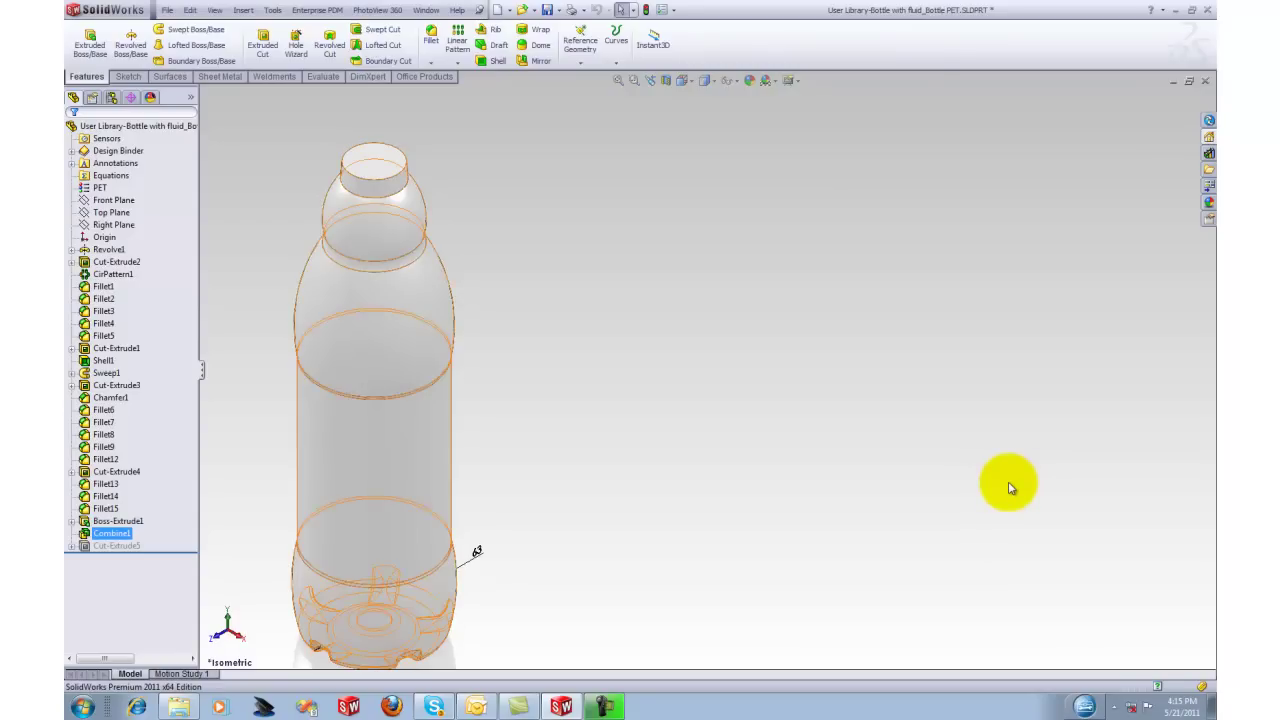
click(1011, 491)
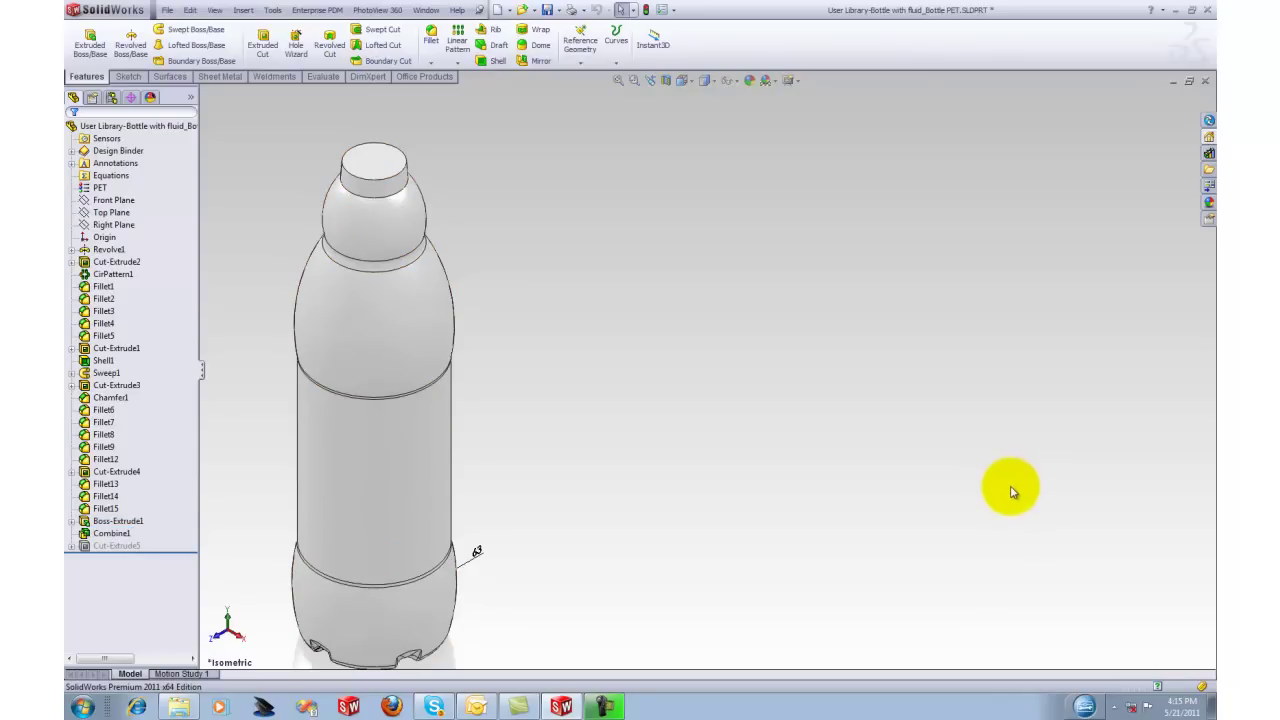
key(Up)
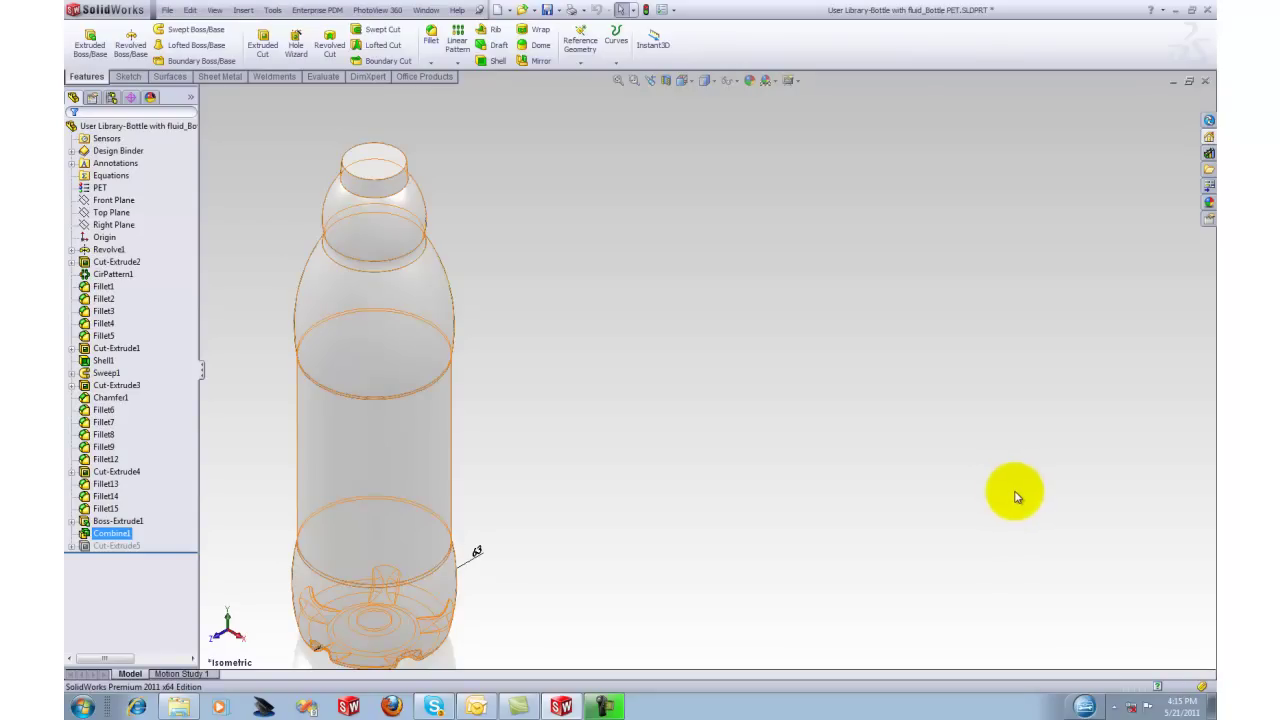
key(Up)
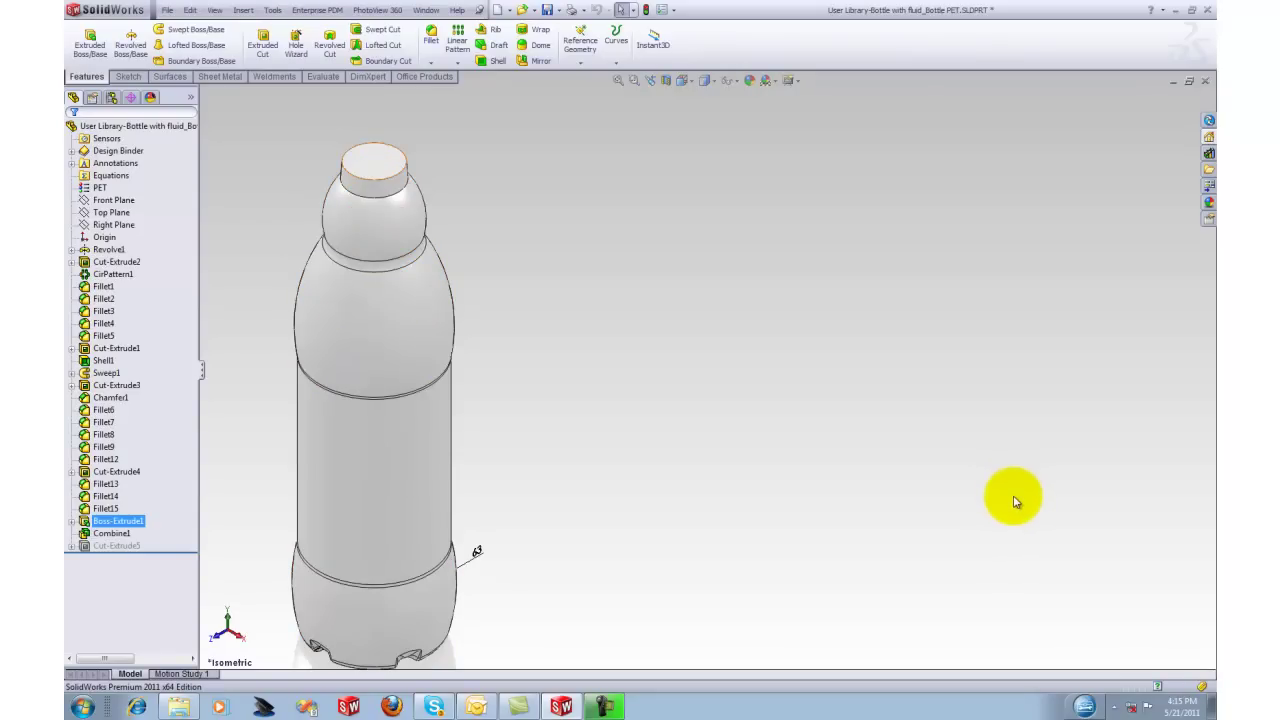
key(Down)
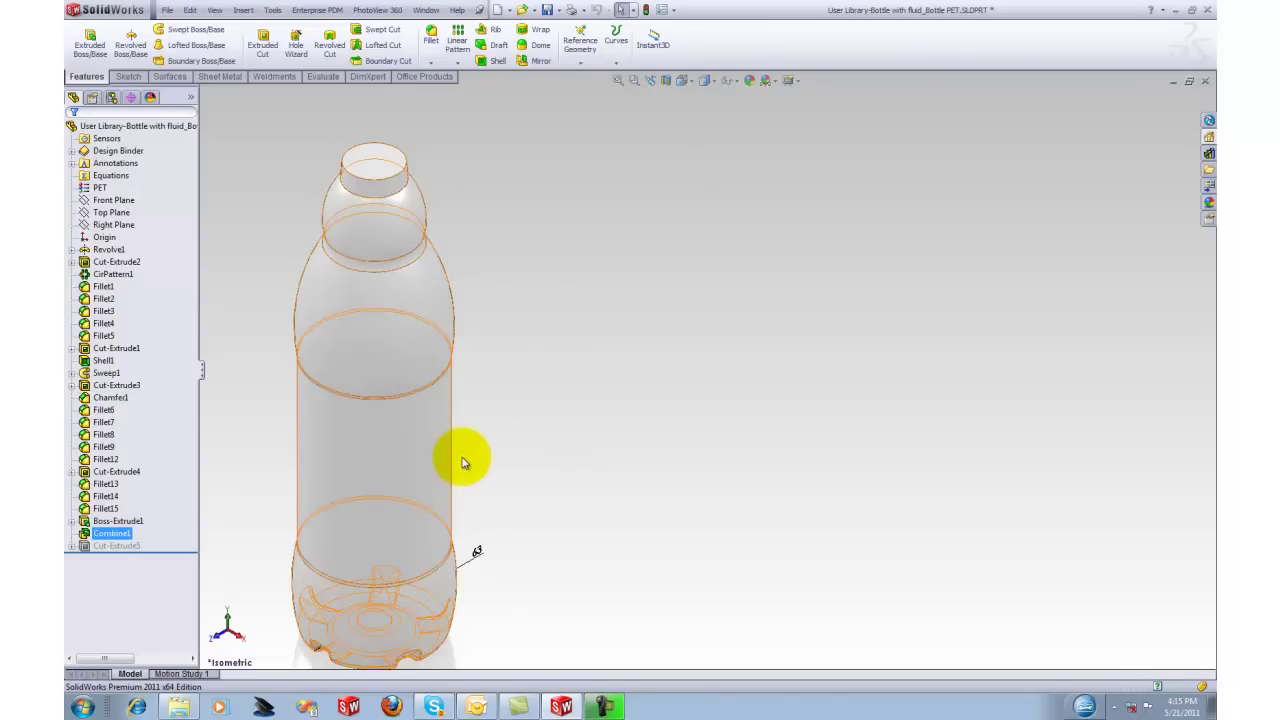
click(461, 459)
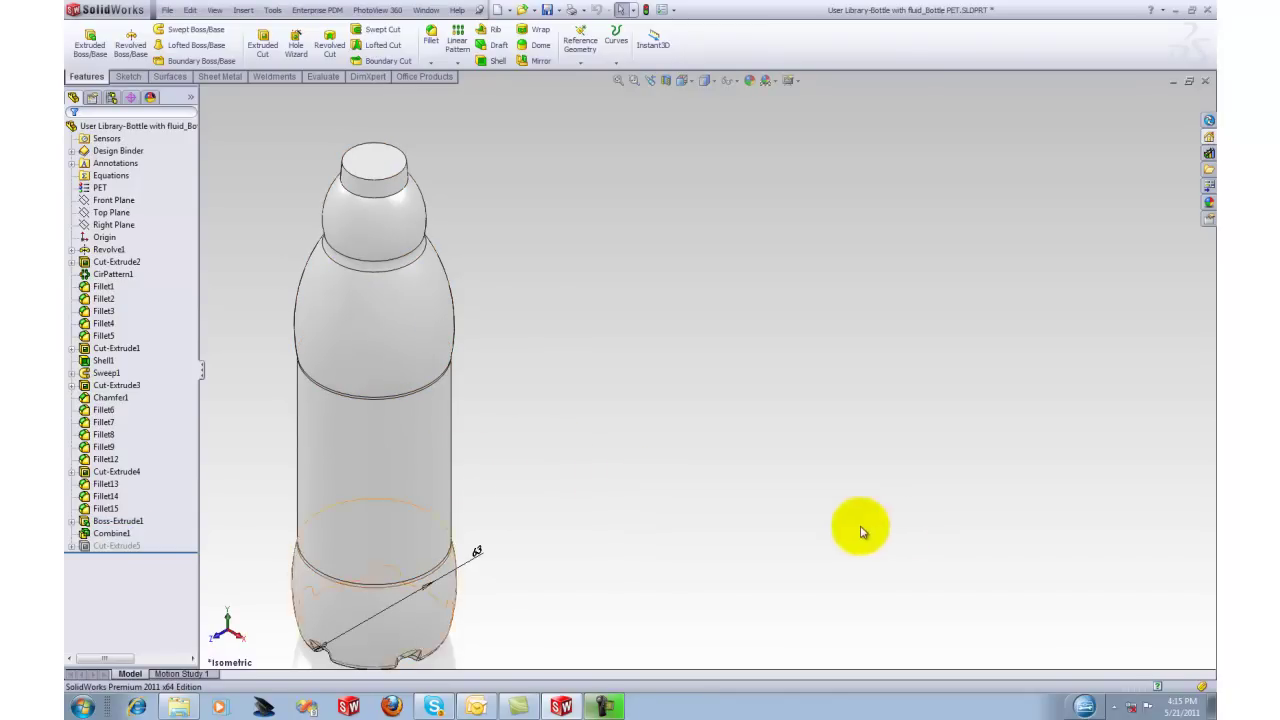
Step: Activate the Variable Fluid configuration and examine its Cut-Extrude5 feature at the end of the feature tree
click(111, 97)
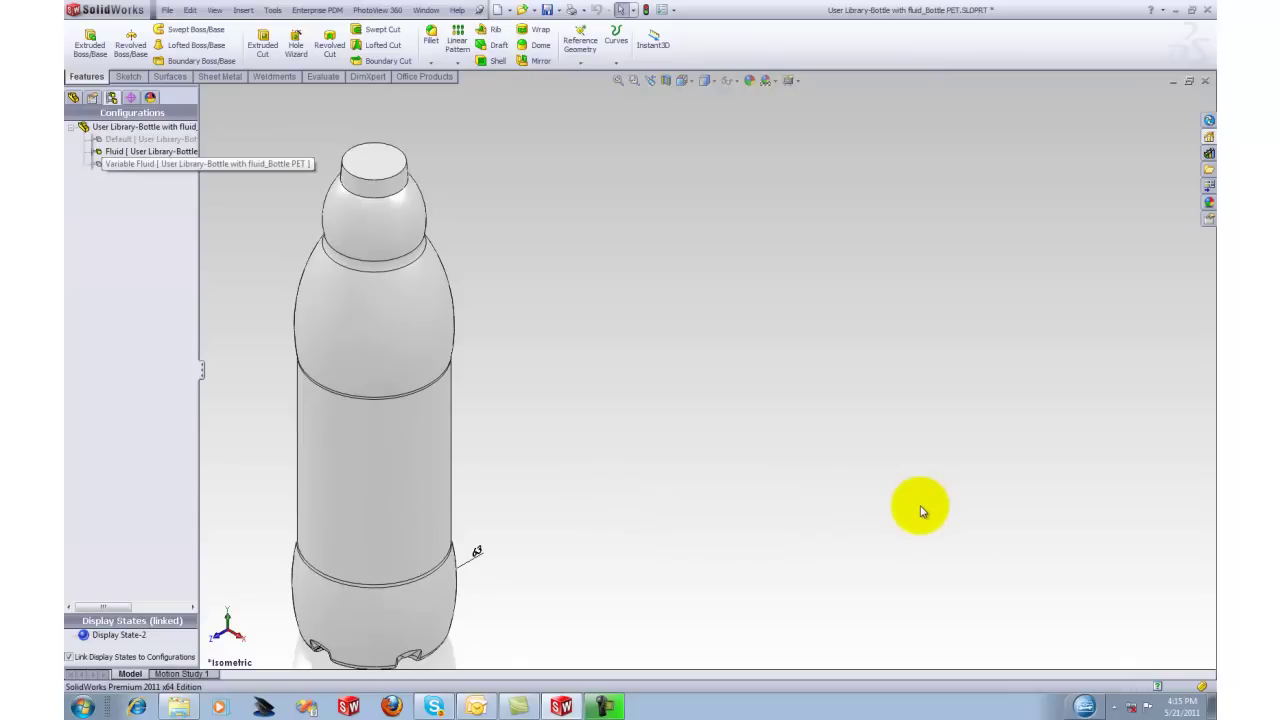
double_click(150, 164)
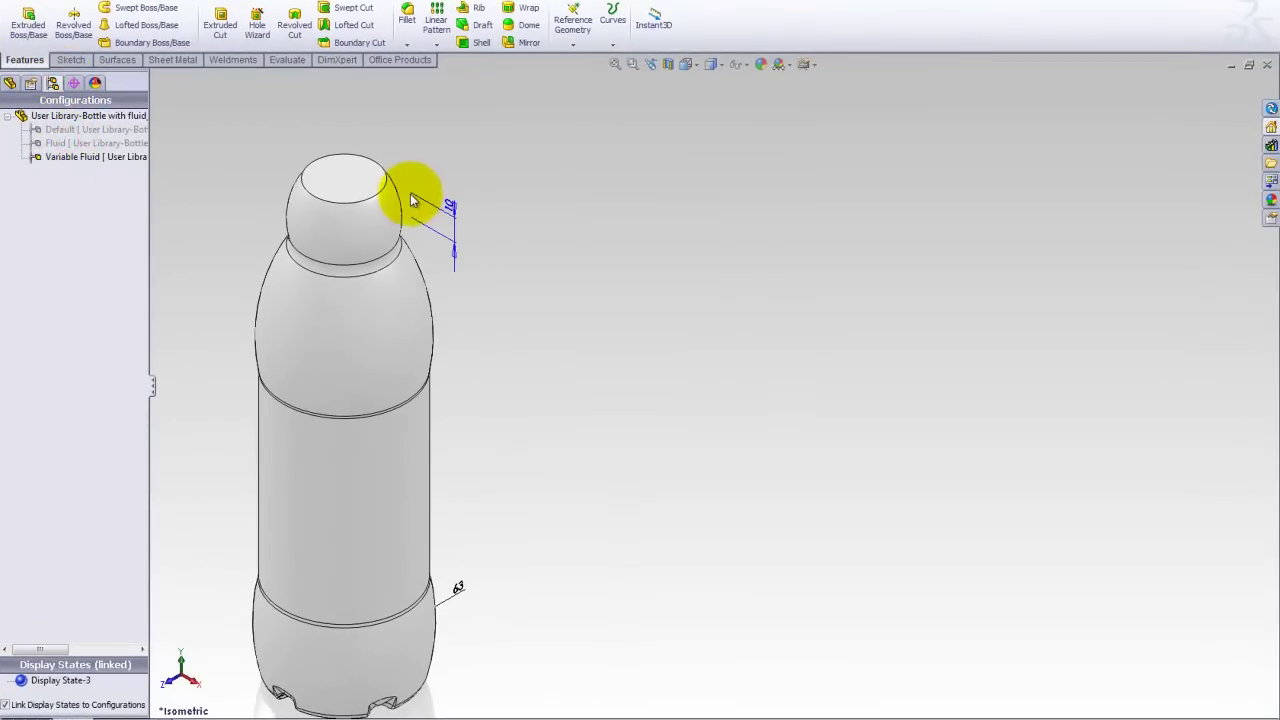
click(11, 83)
click(56, 578)
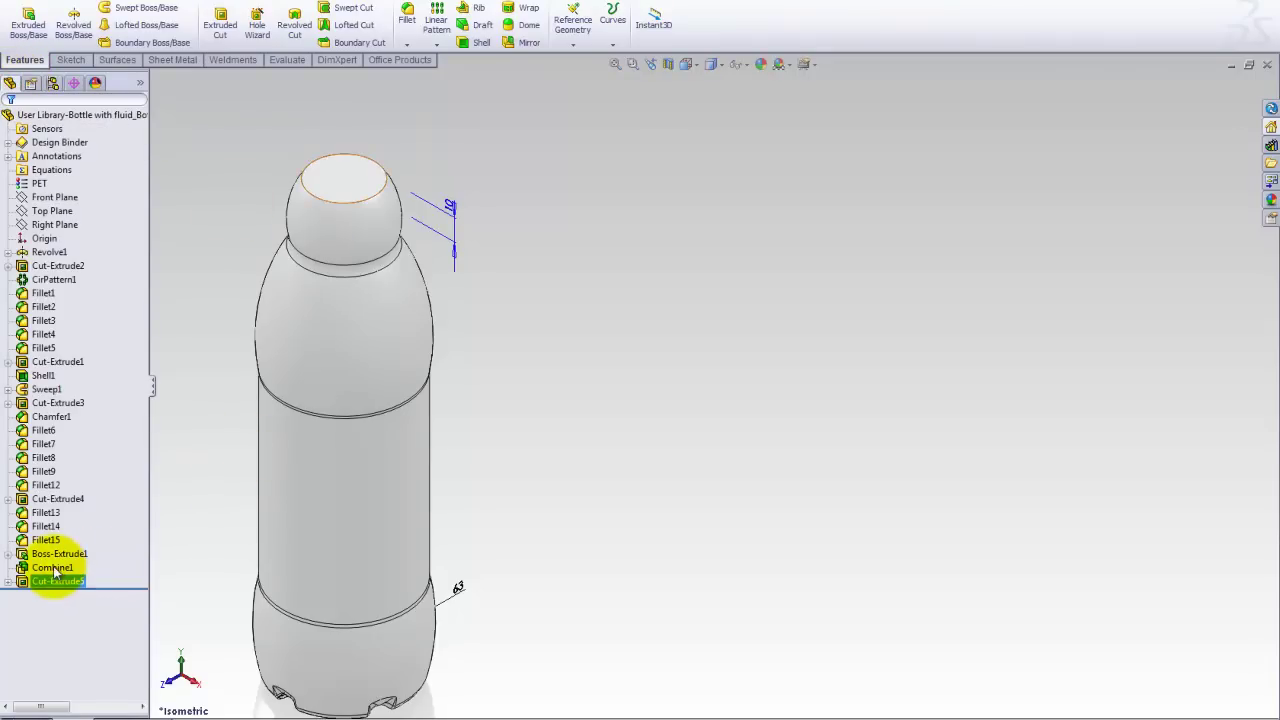
click(105, 588)
drag(105, 588, 106, 551)
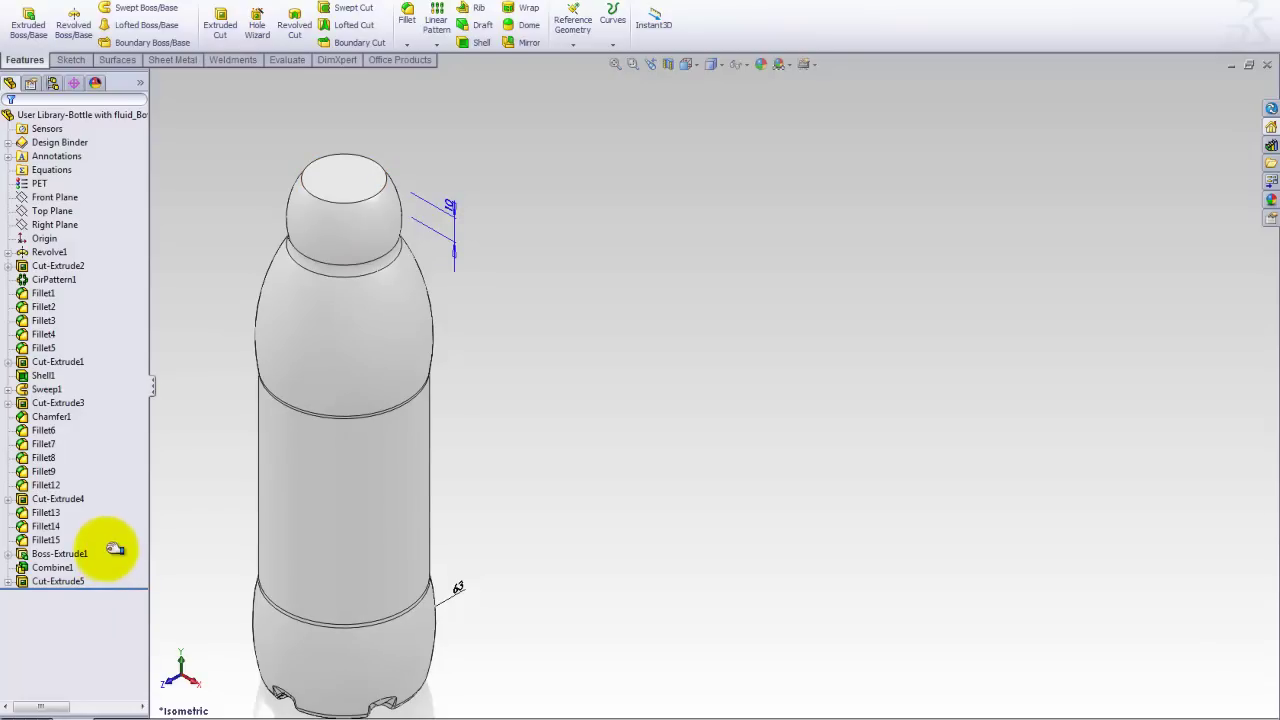
drag(106, 548, 107, 557)
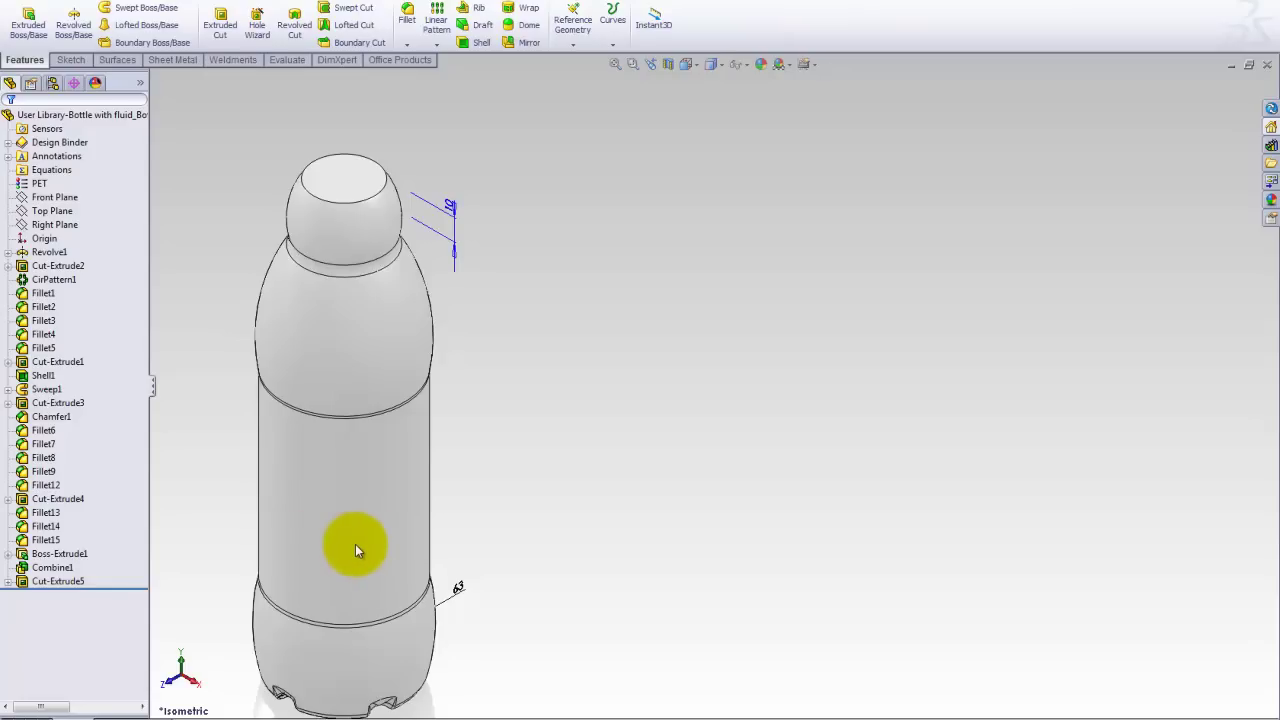
click(116, 580)
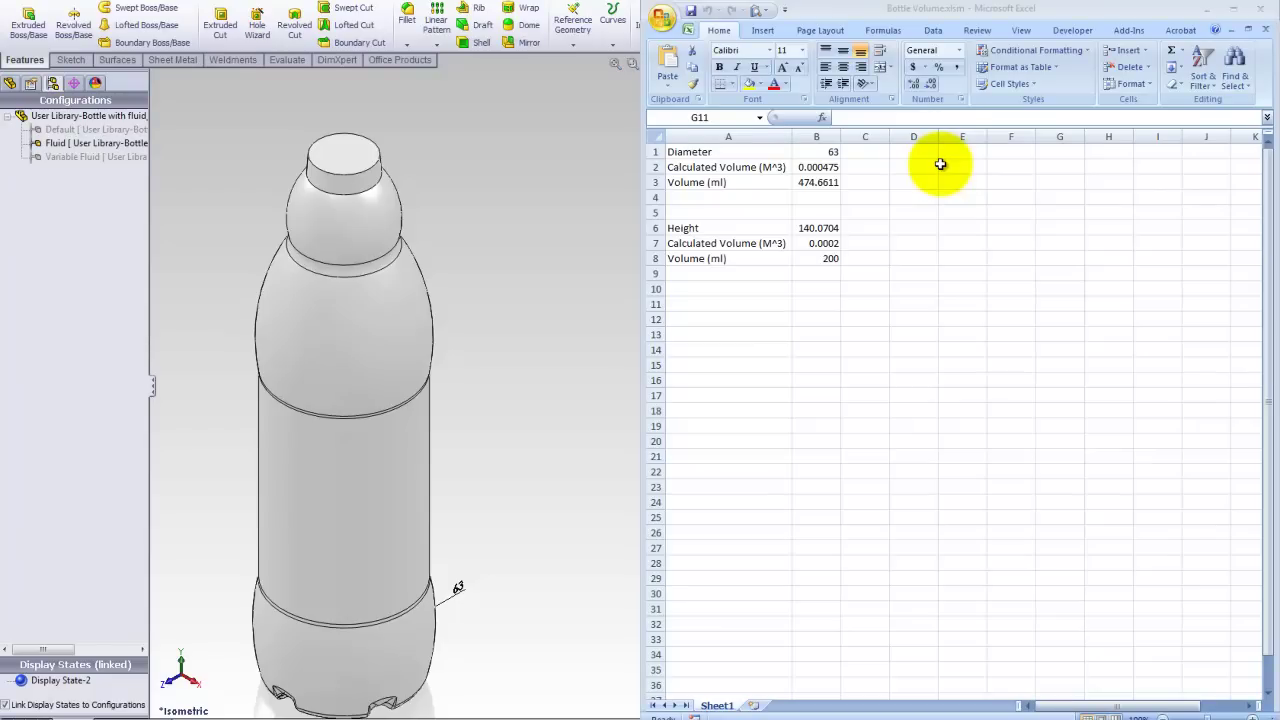
Step: Switch to the Bottle Volume.xlsm workbook in Excel and open the Trust Center settings
key(alt+f)
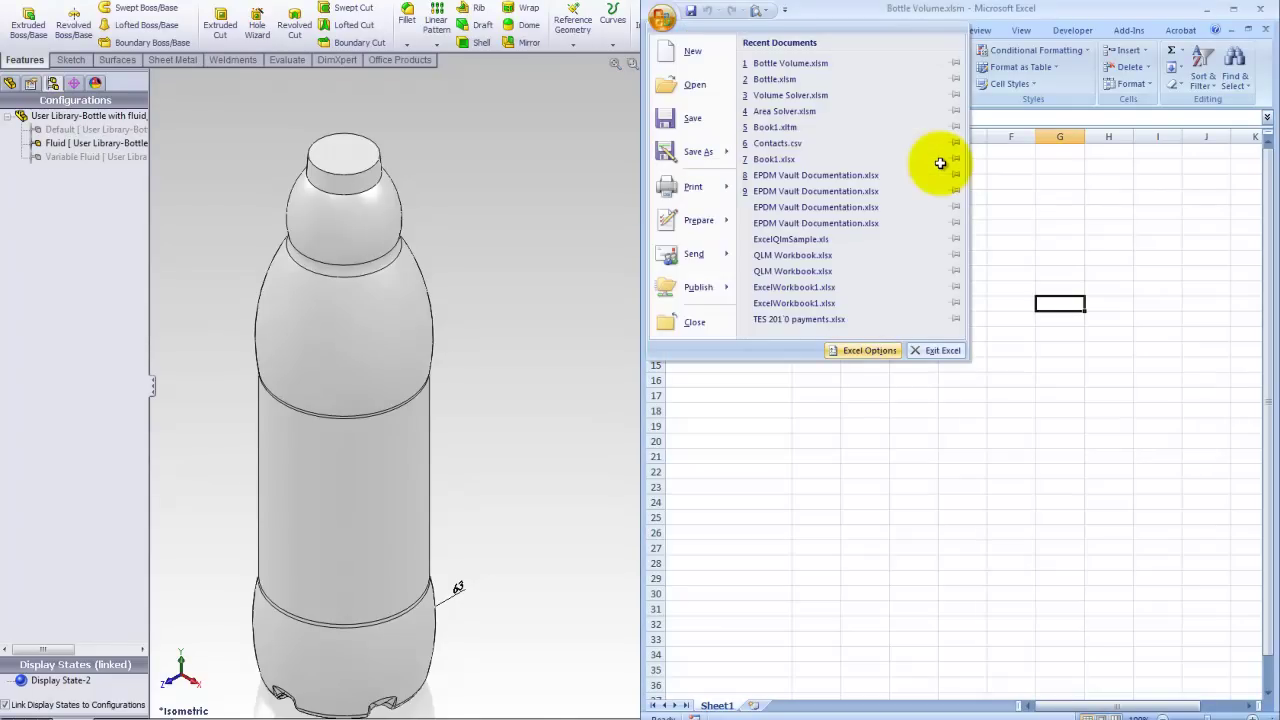
key(i)
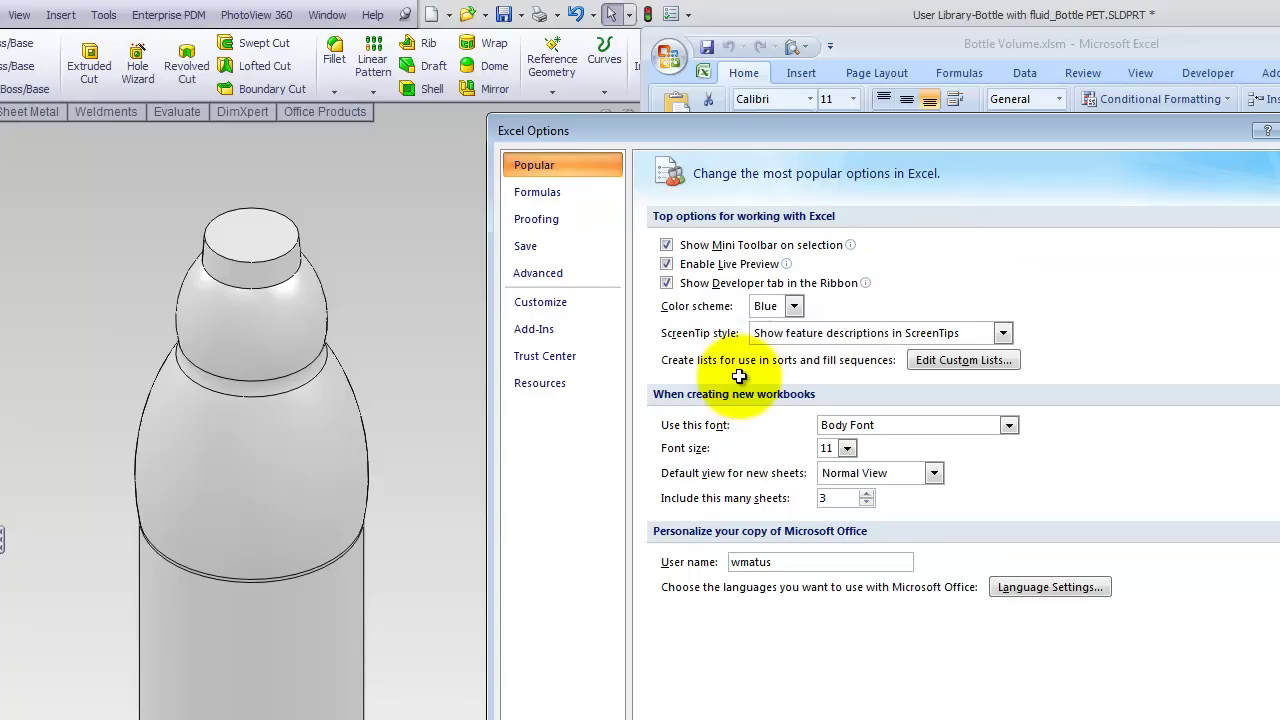
click(870, 246)
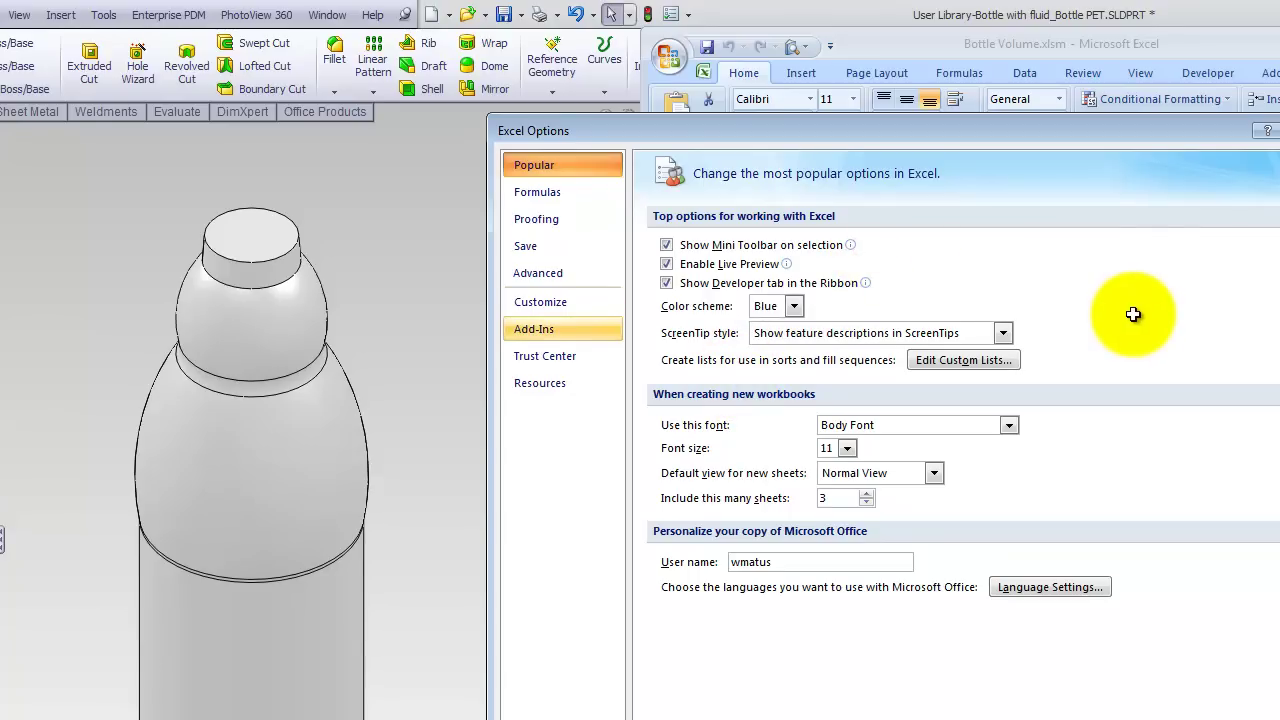
click(545, 356)
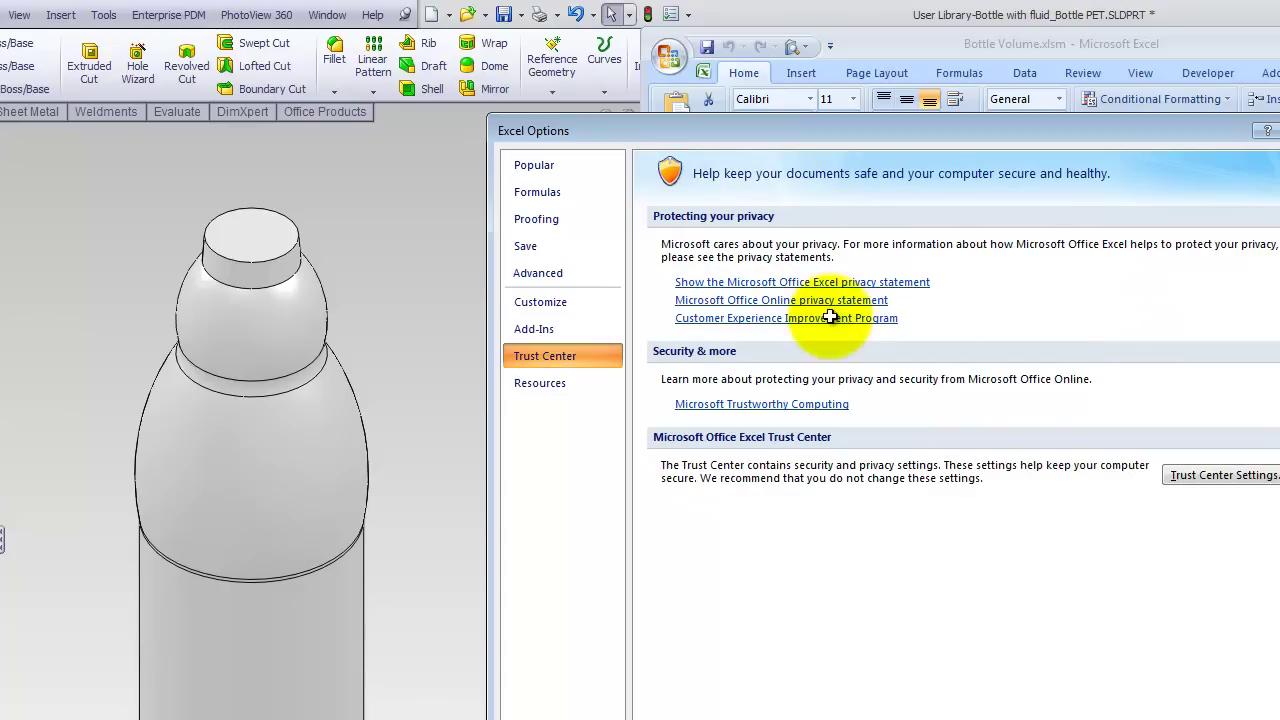
click(1222, 475)
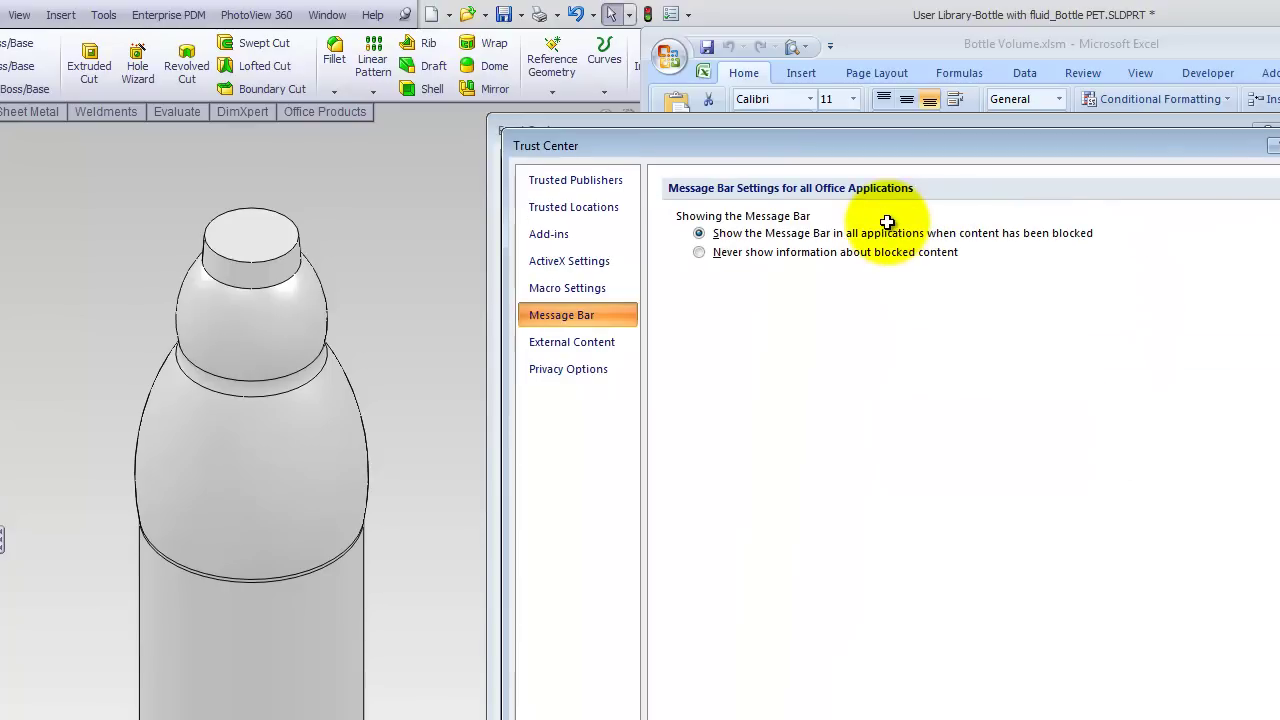
Step: Review the trusted location C:\work\ and the add-in security settings, and close the Trust Center without changes
click(574, 207)
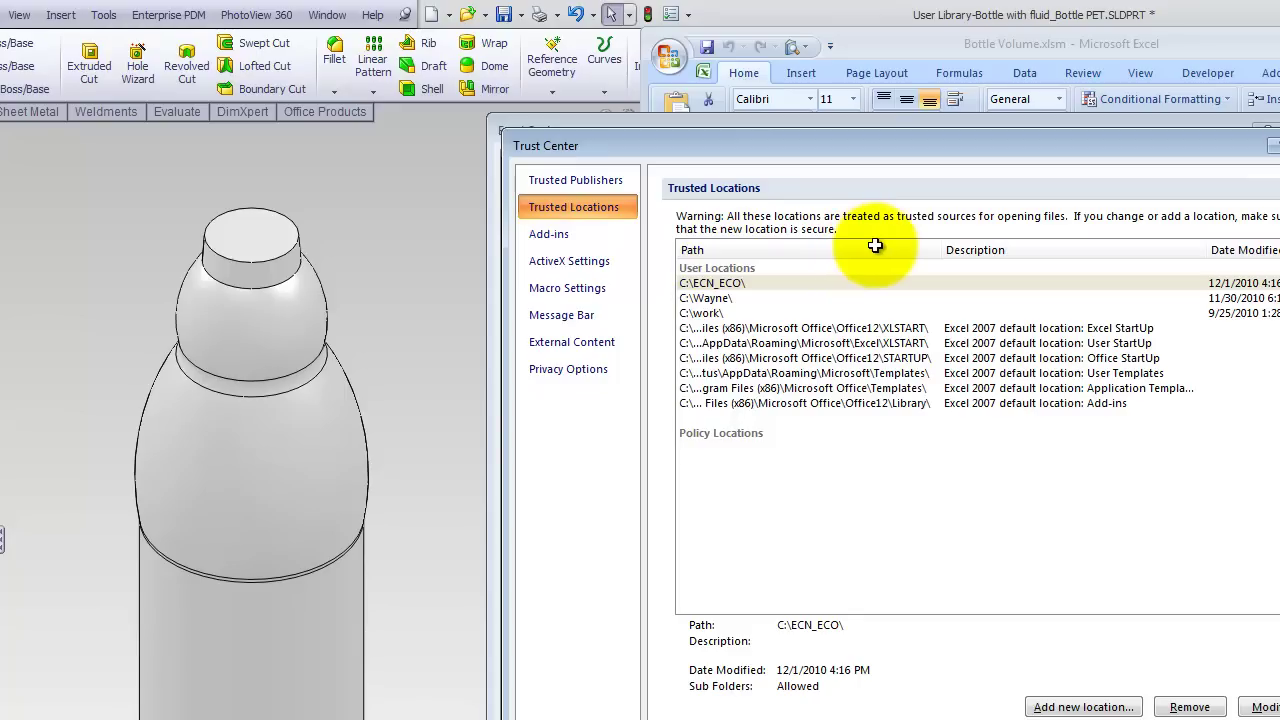
click(962, 313)
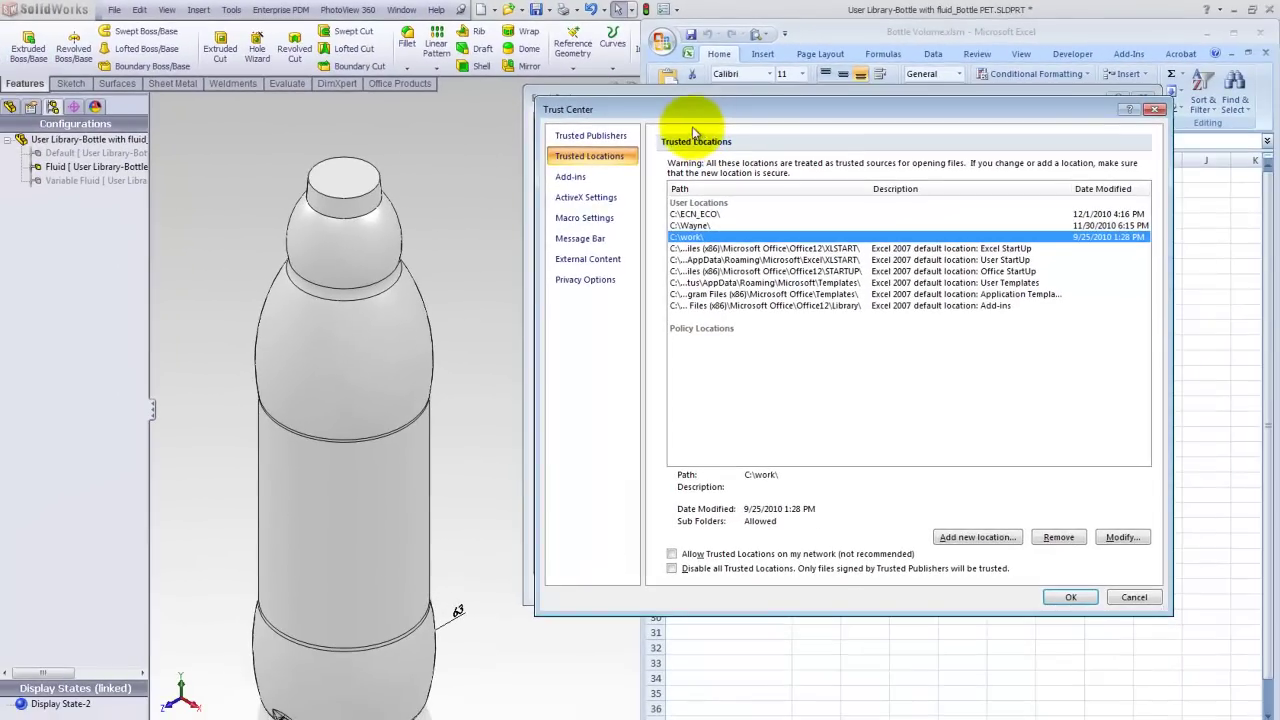
click(729, 11)
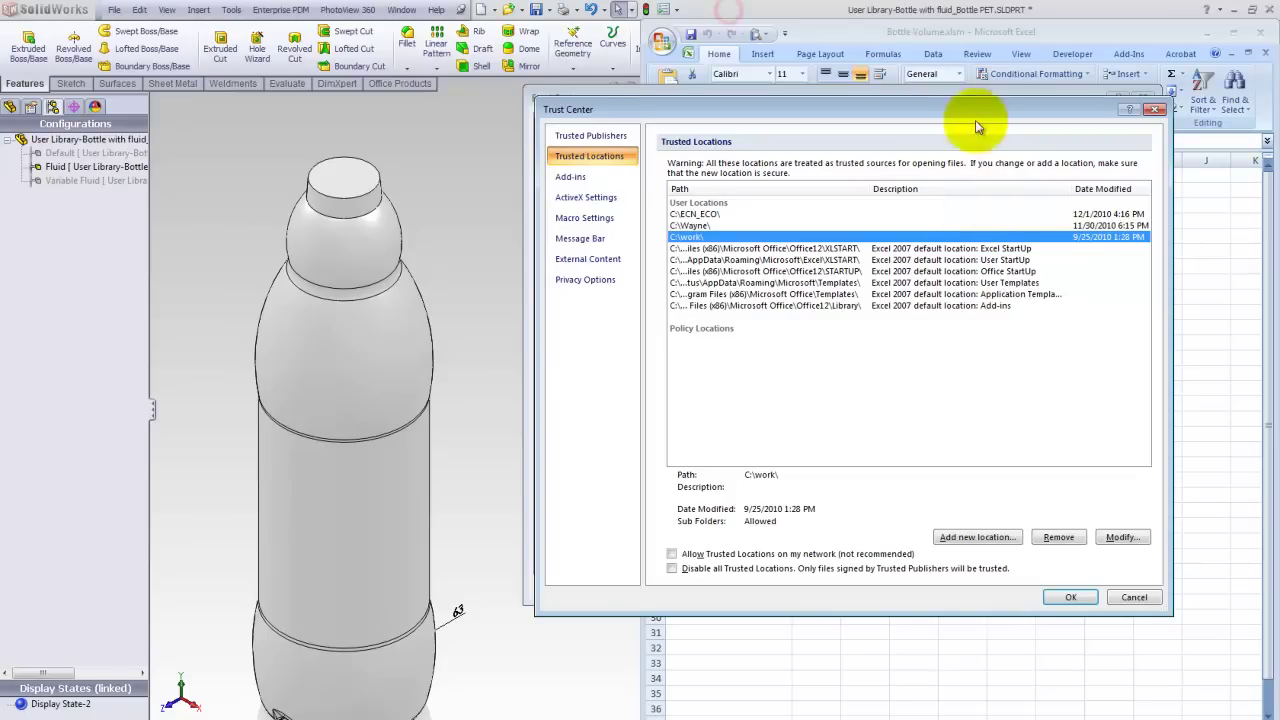
click(592, 177)
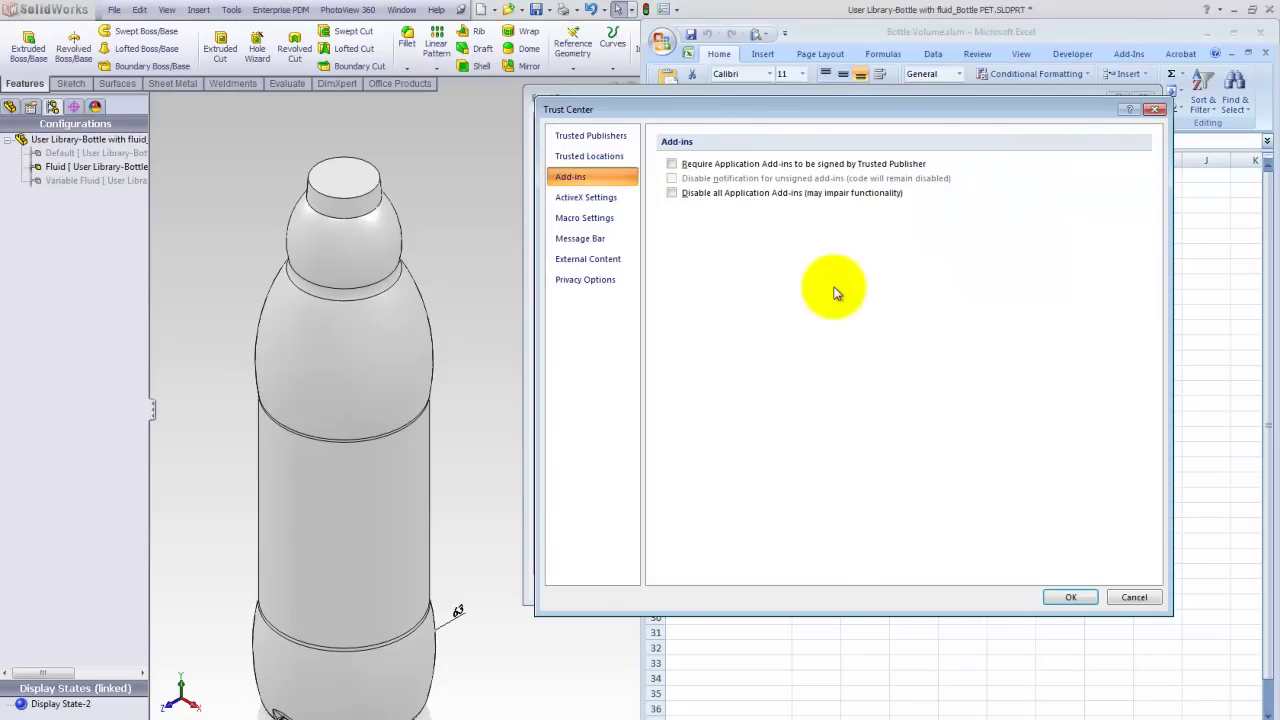
click(1134, 597)
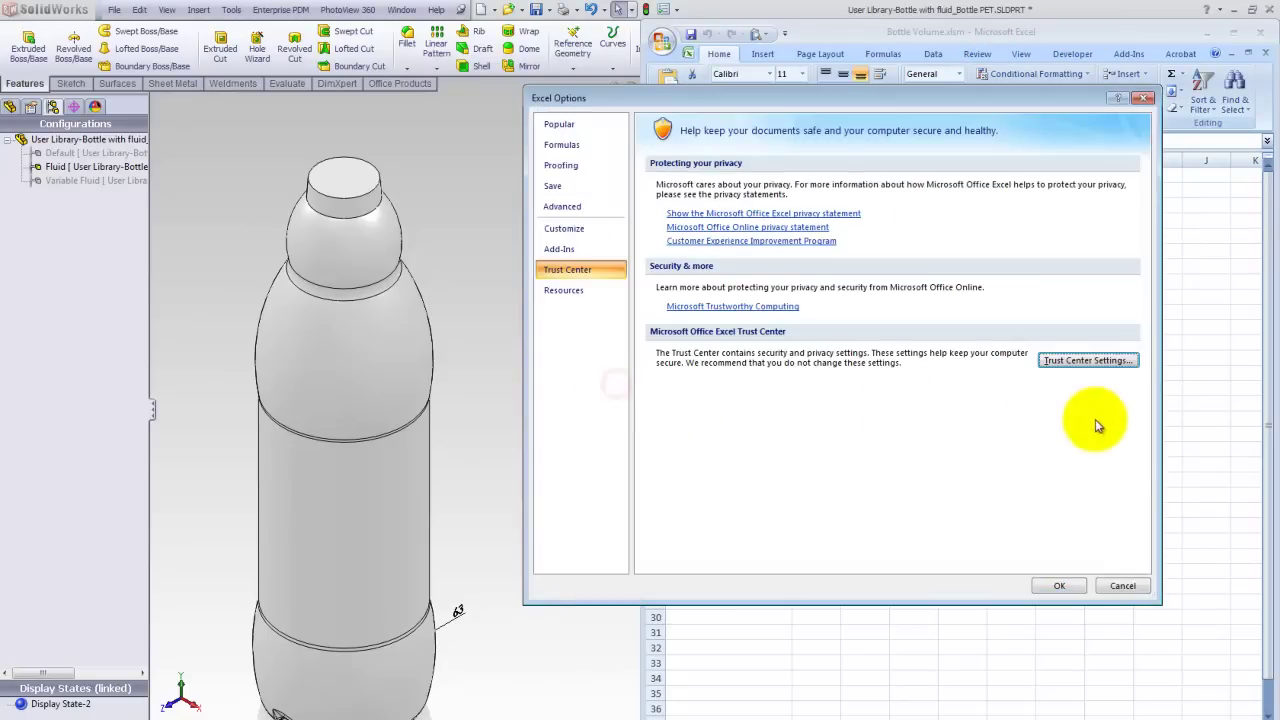
Step: Review the Solver Add-in entry in the list of available Excel add-ins and close the list
key(Up)
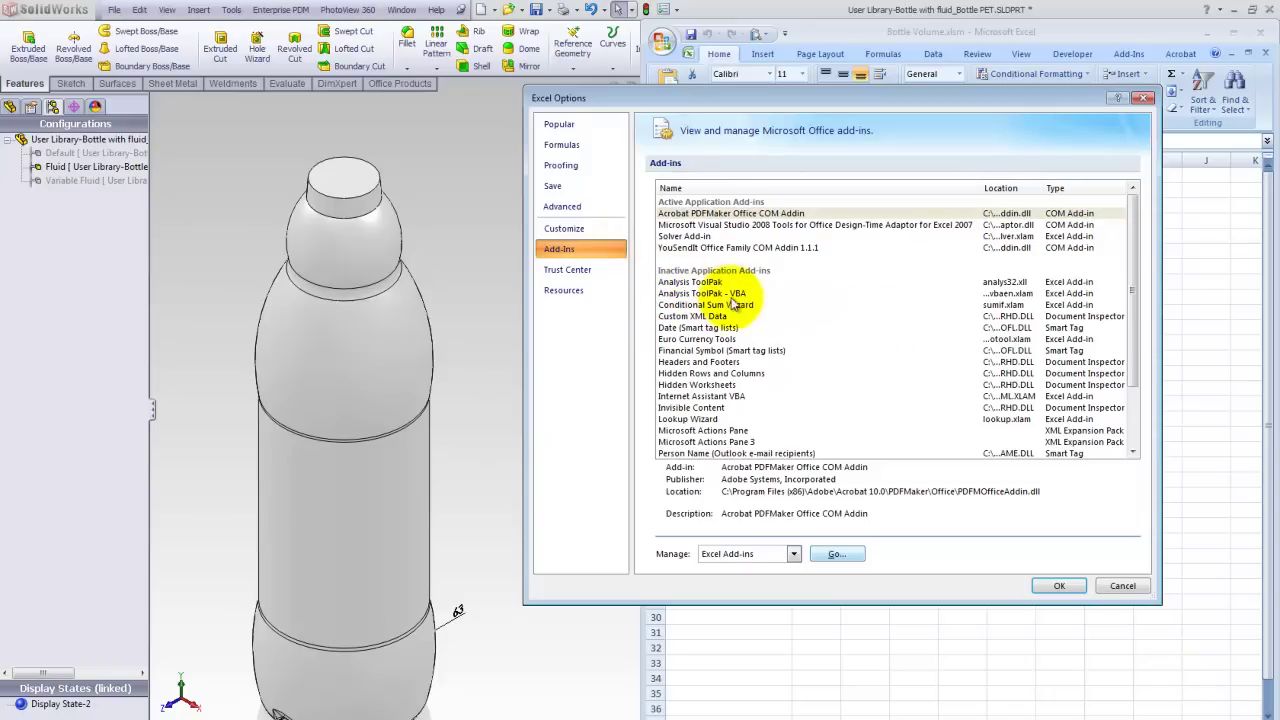
key(alt+g)
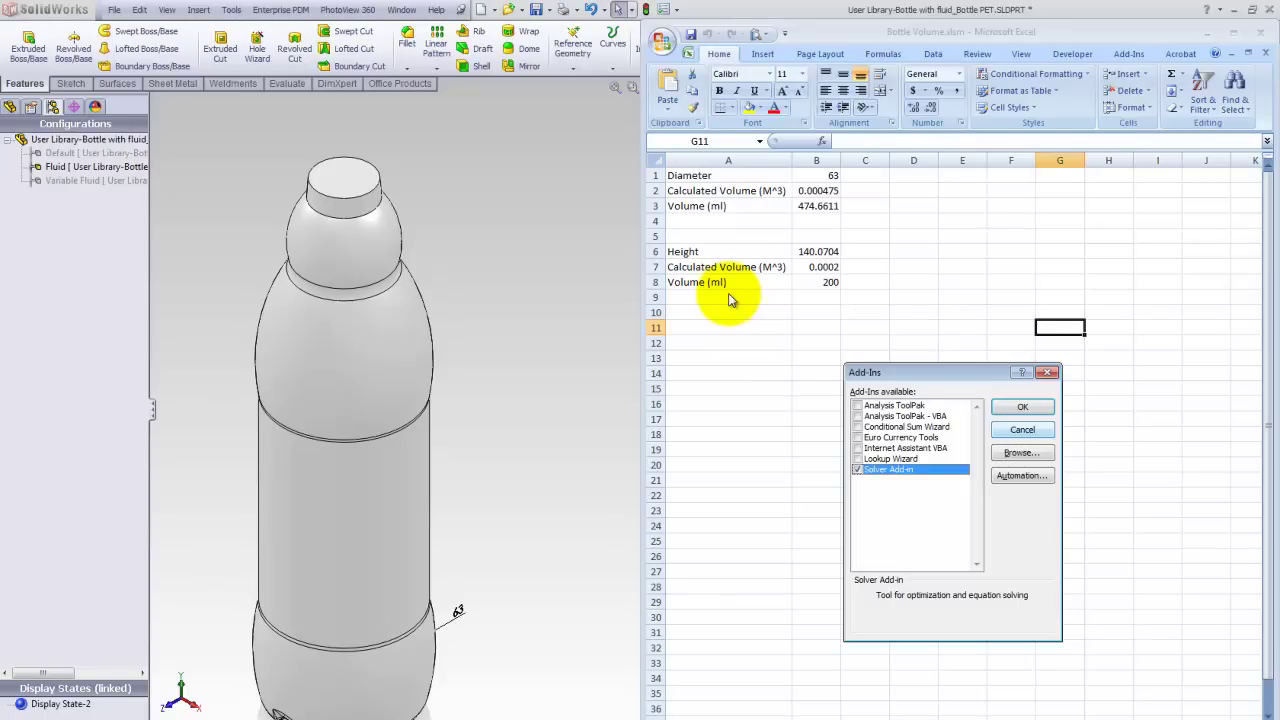
key(Return)
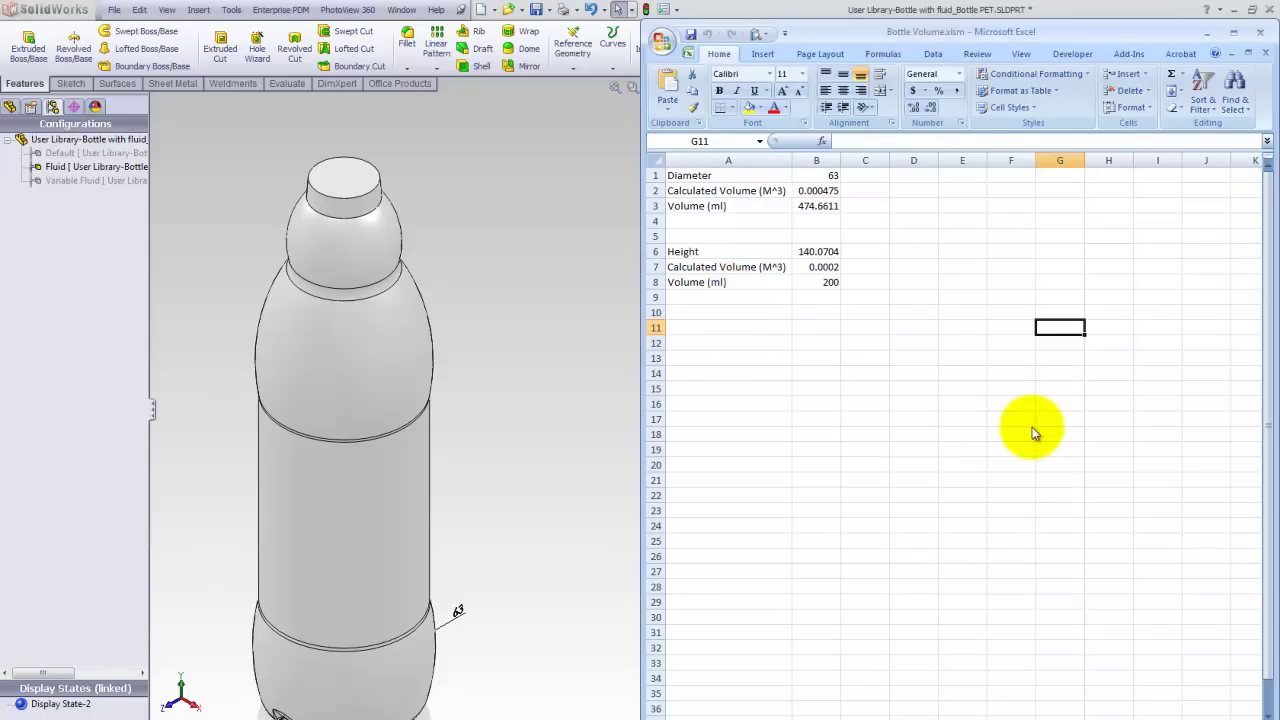
Step: Examine the diameter, calculated volume and millilitre volume in cells B1 to B3, and the height and calculated volume in B6 and B7
click(1115, 655)
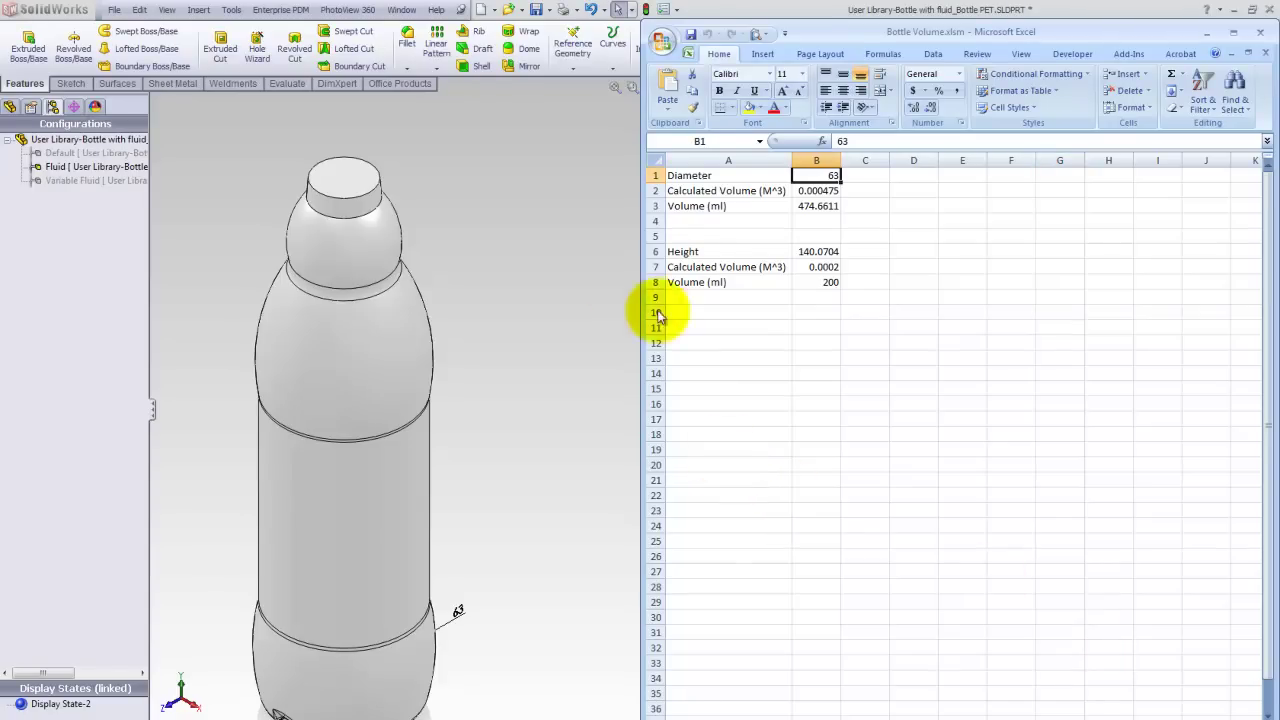
click(603, 247)
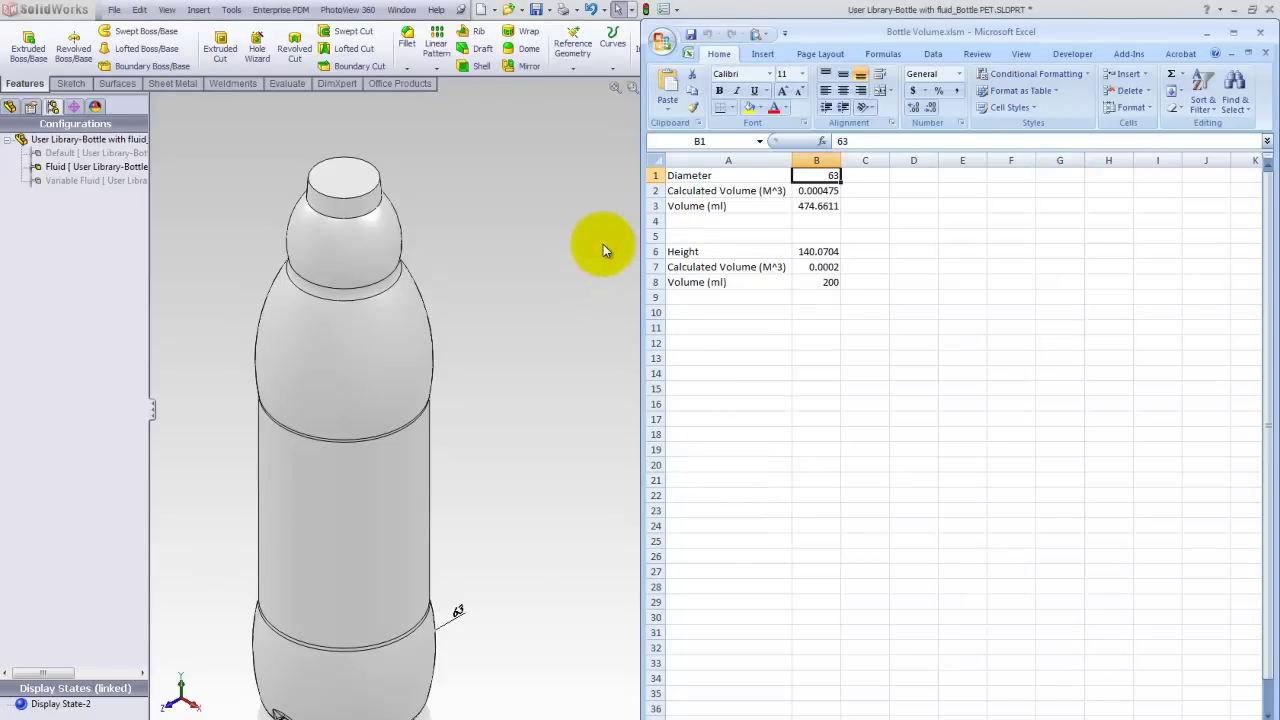
click(608, 365)
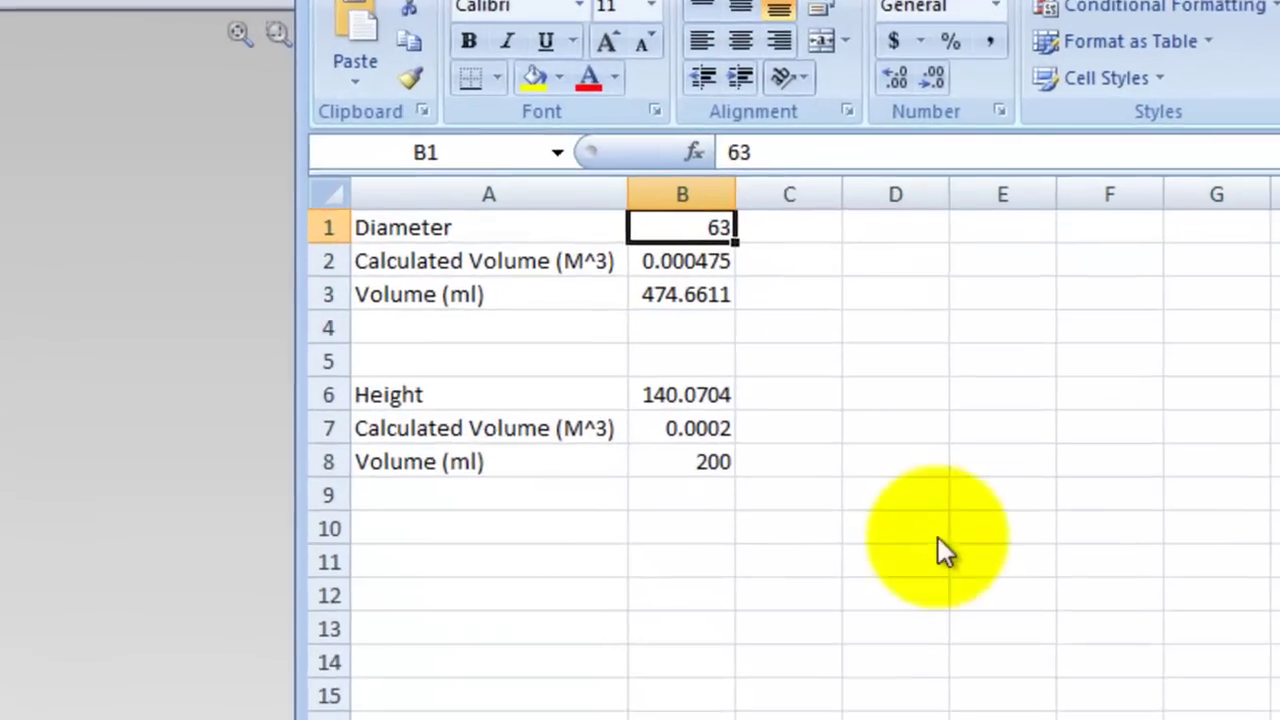
key(Down)
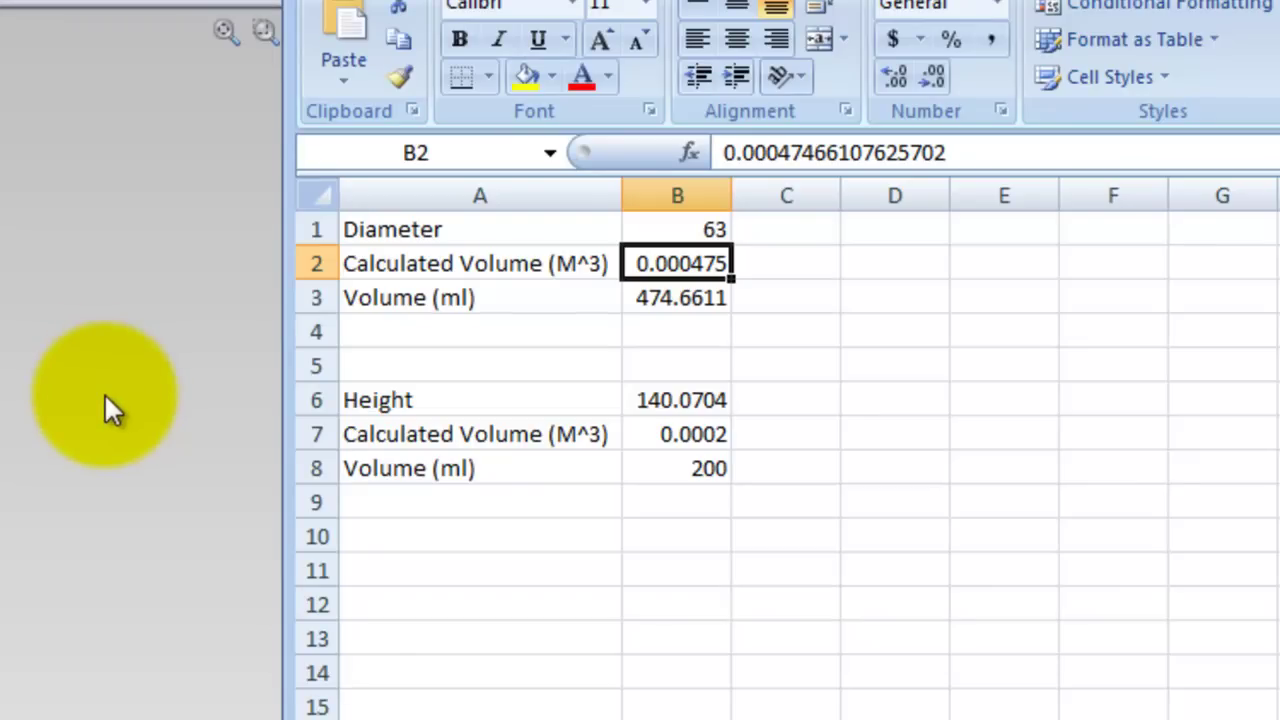
key(Down)
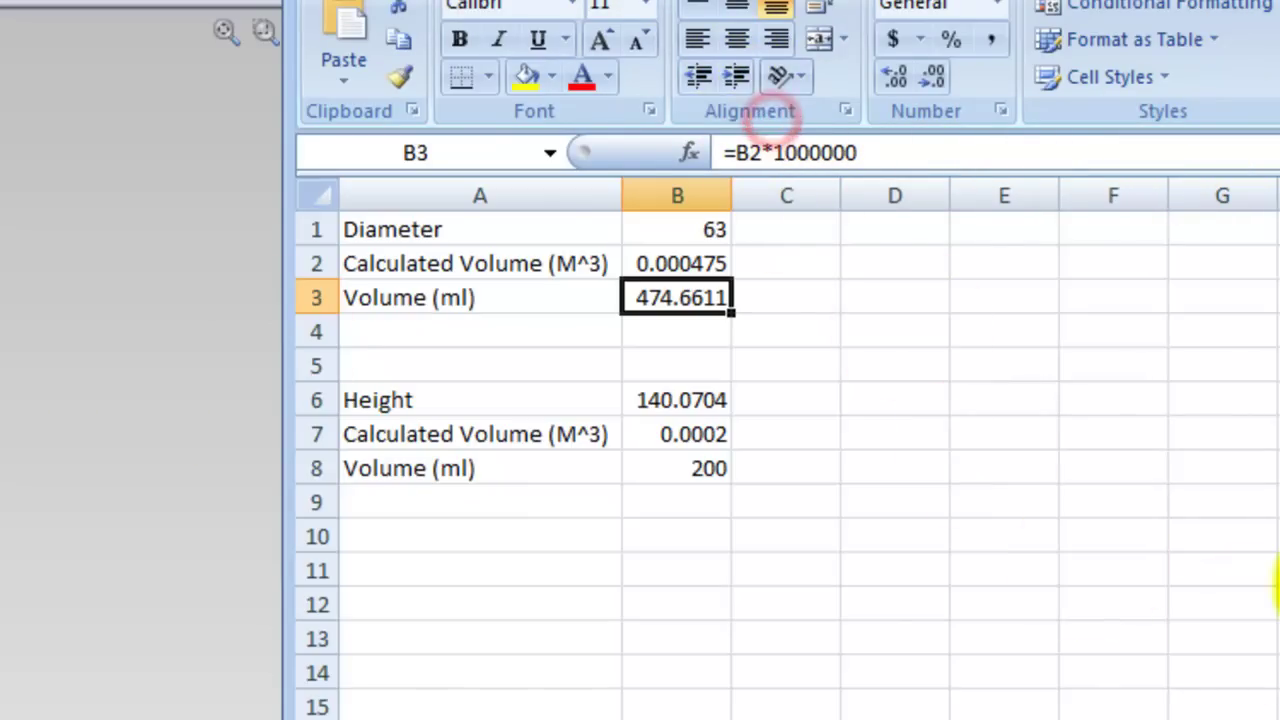
click(677, 400)
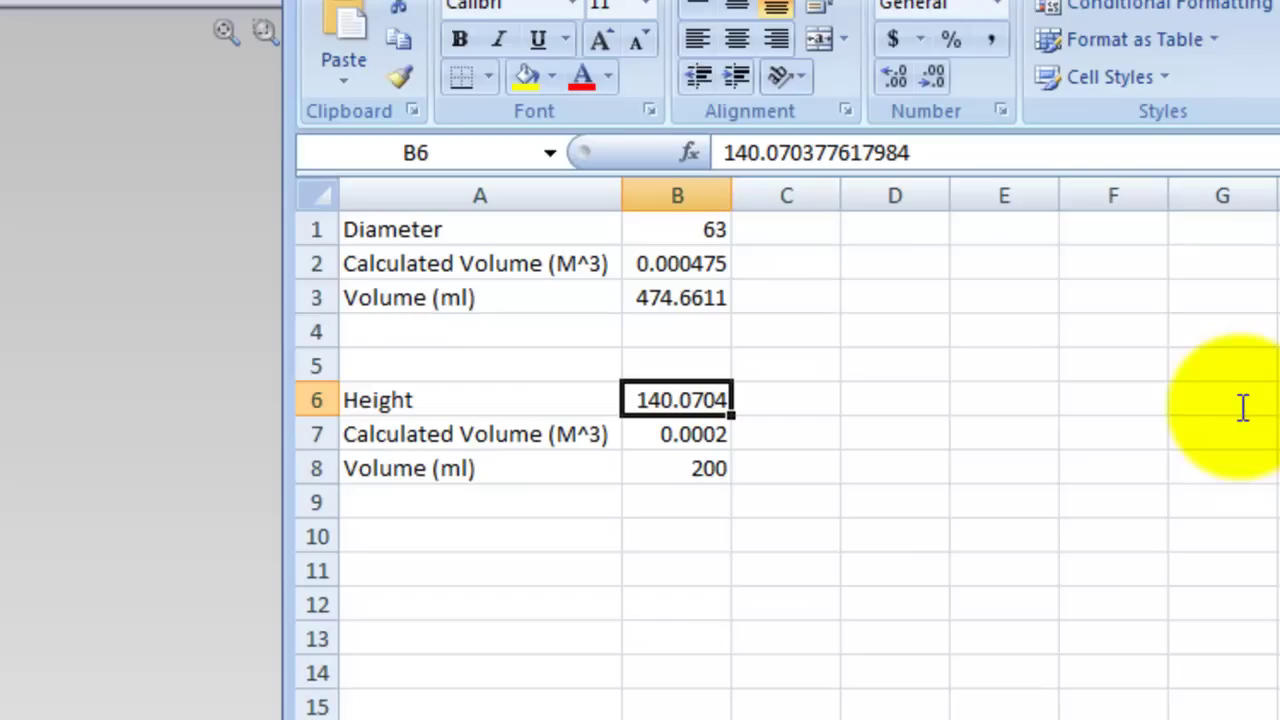
key(Down)
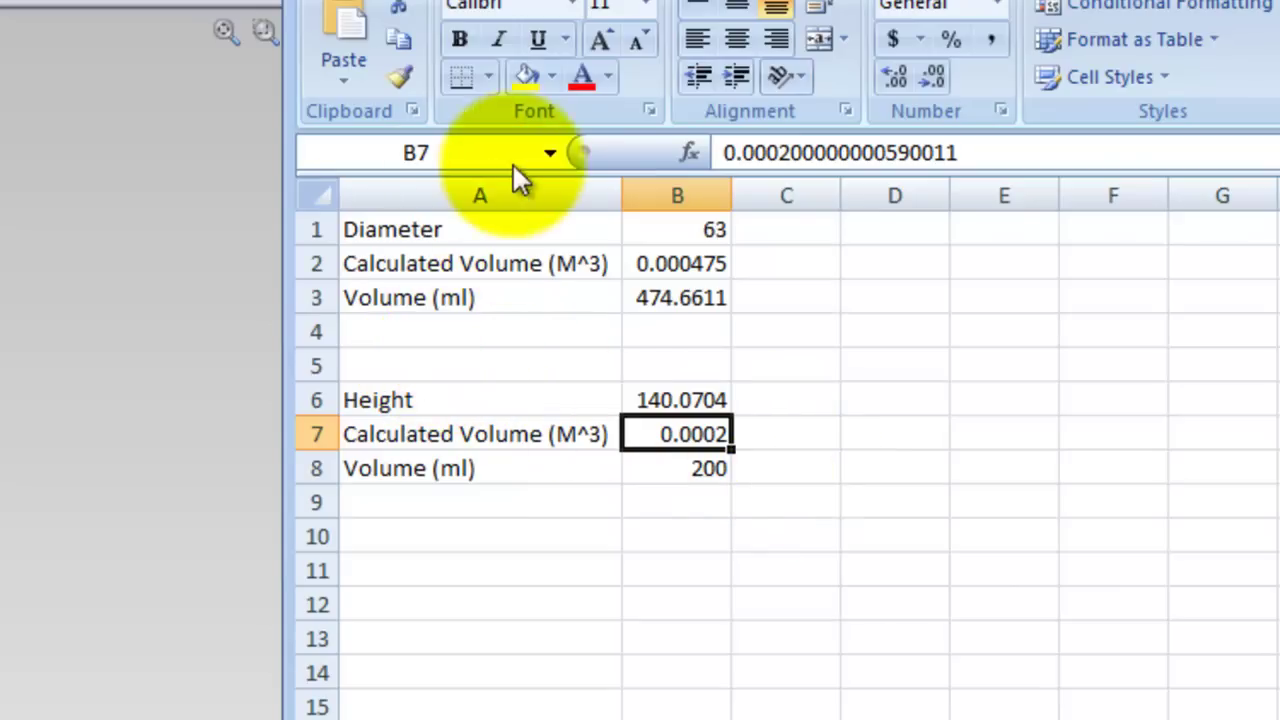
Step: Check the millilitre volume formula in cell B8 and open the Sheet1 code in the Visual Basic editor
key(Down)
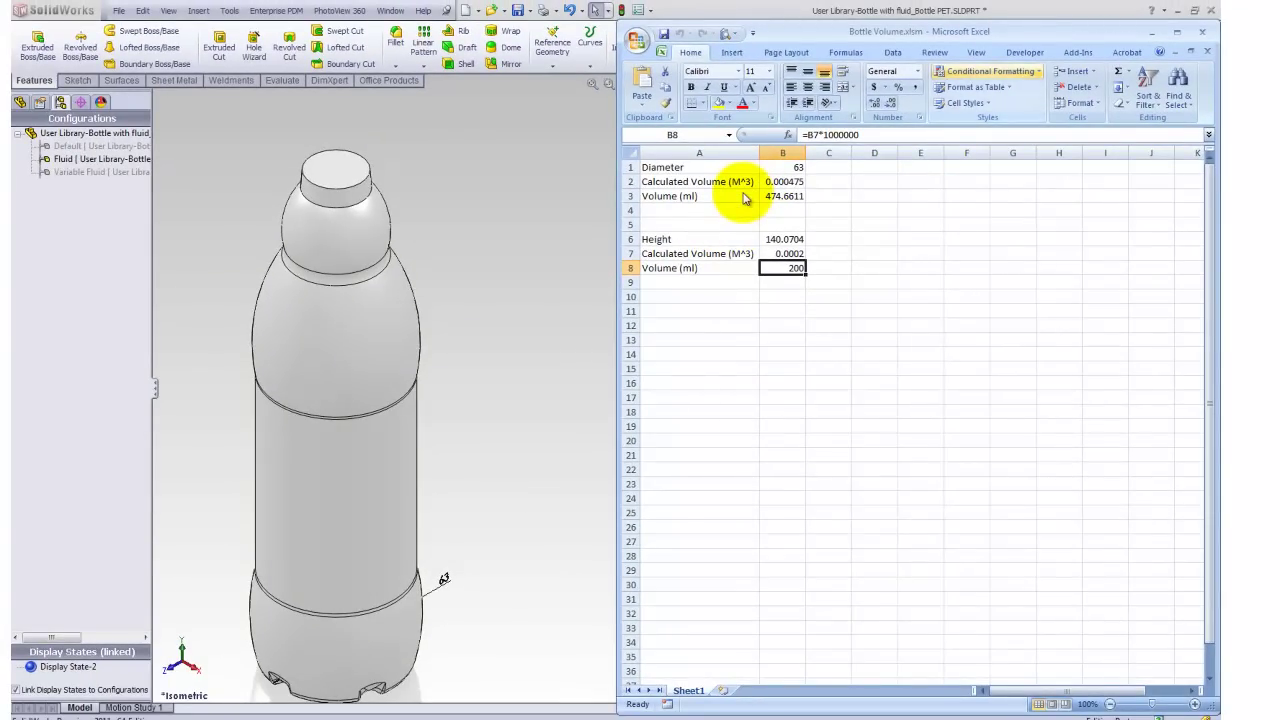
click(1025, 52)
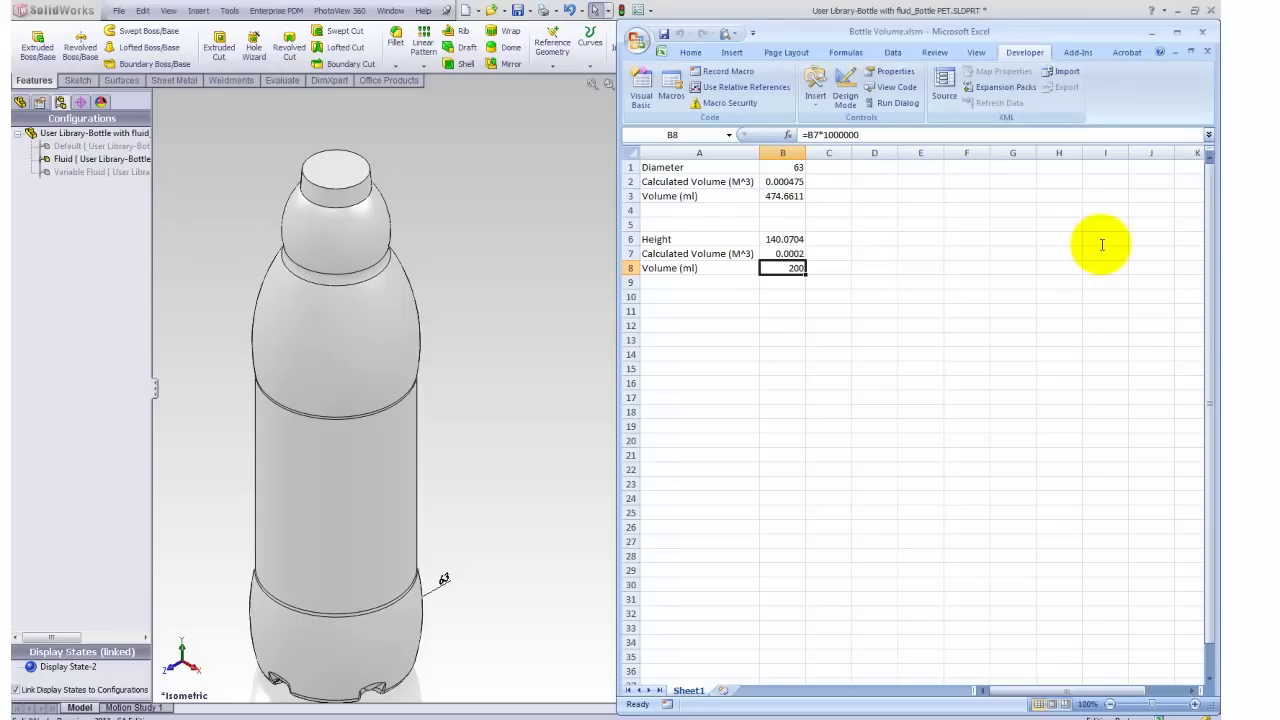
key(Down)
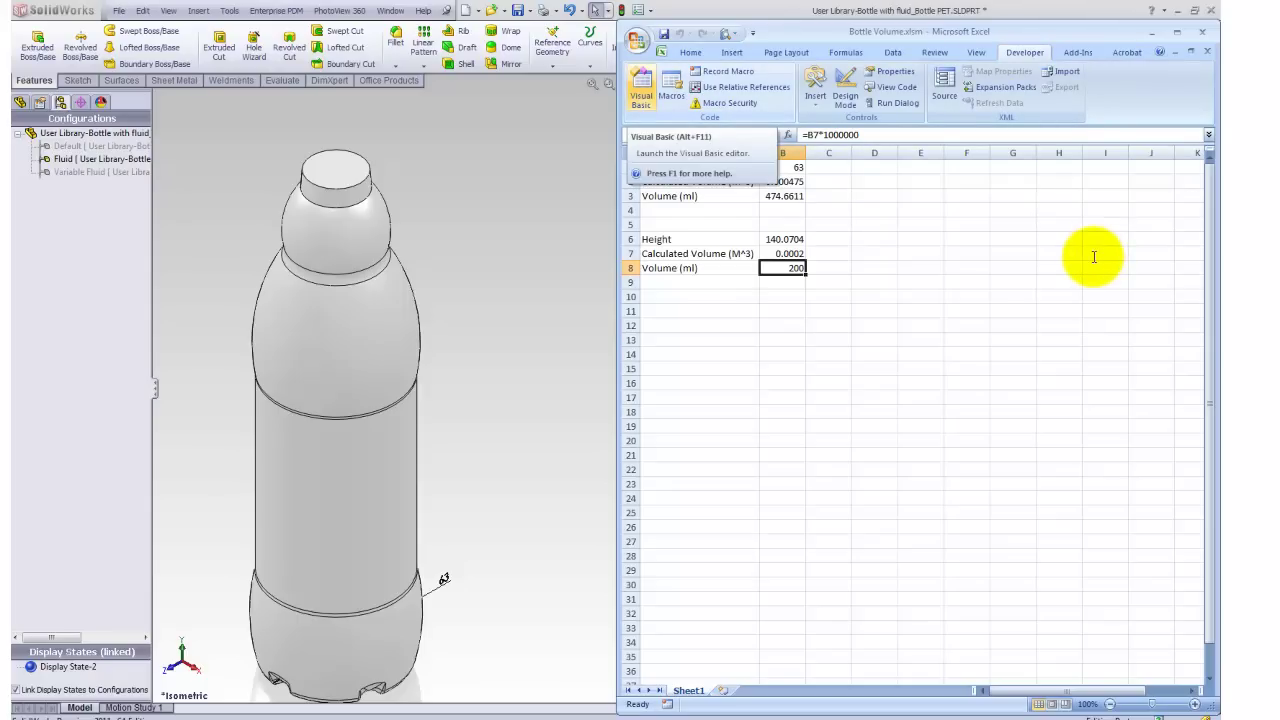
key(Return)
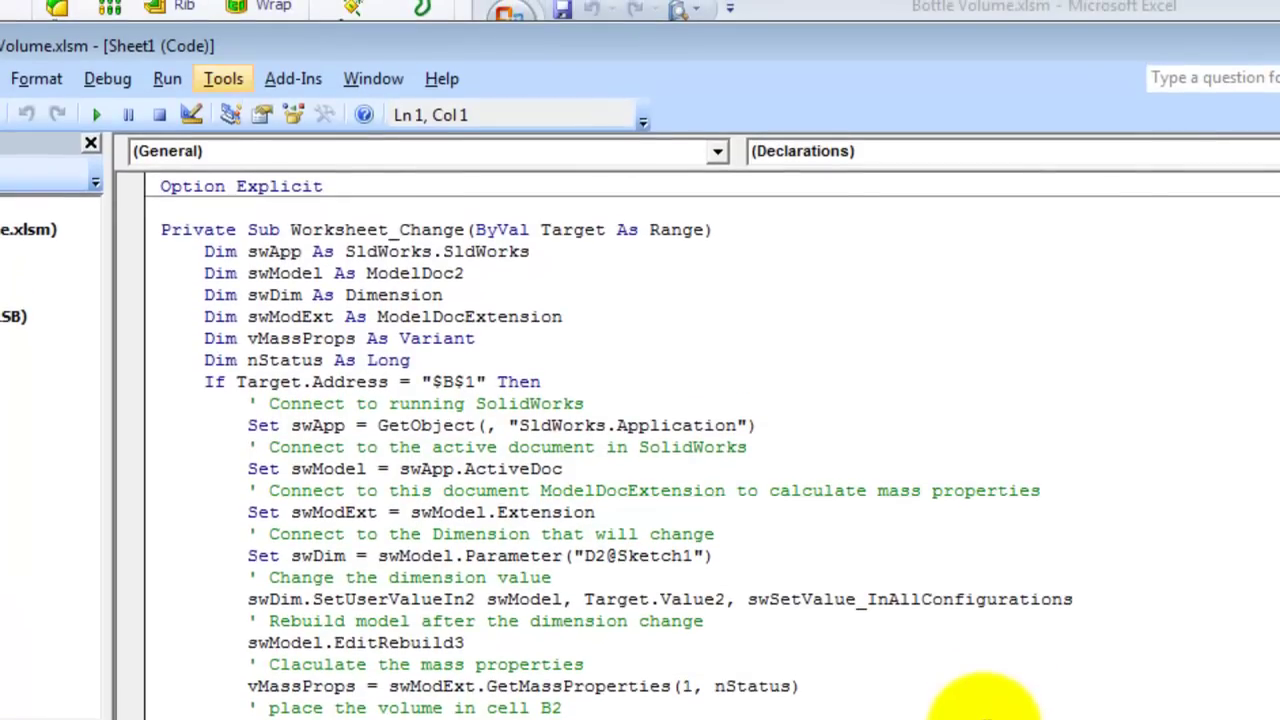
Step: Review the SldWorks 2011 Type Library and SolidWorks 2011 Constant type library entries in the VBA project references and close the list
click(223, 78)
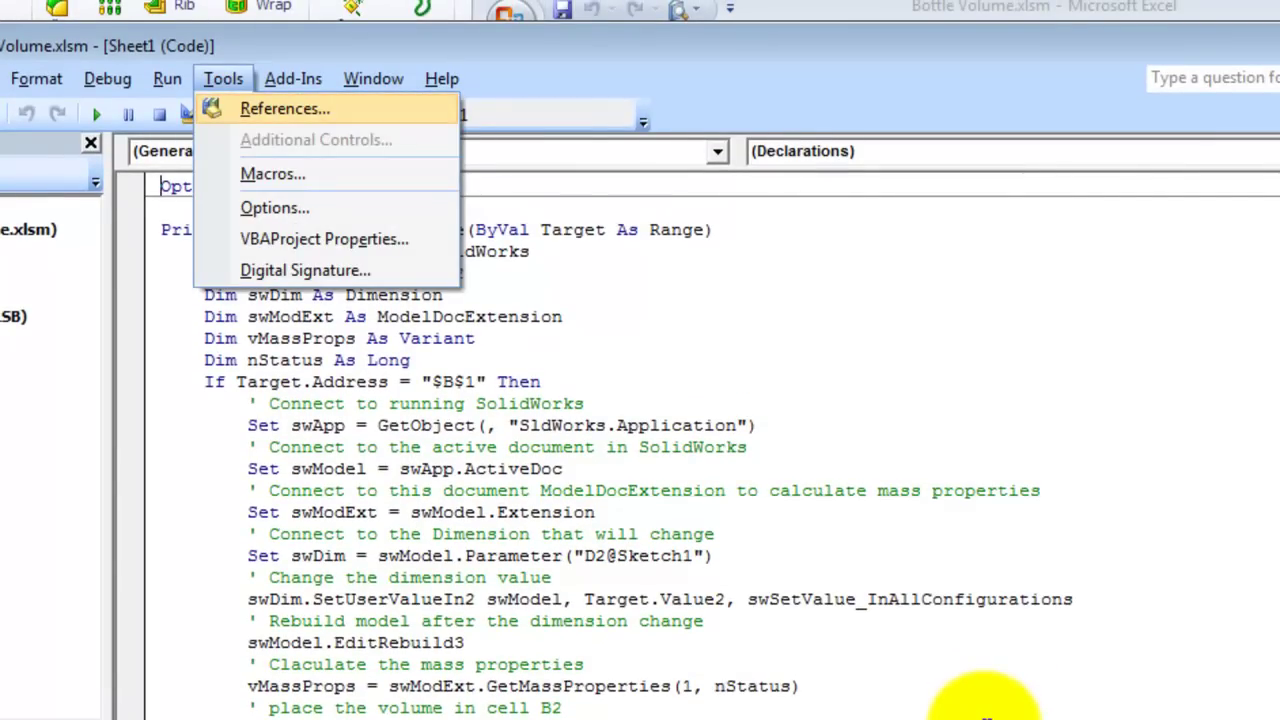
key(Return)
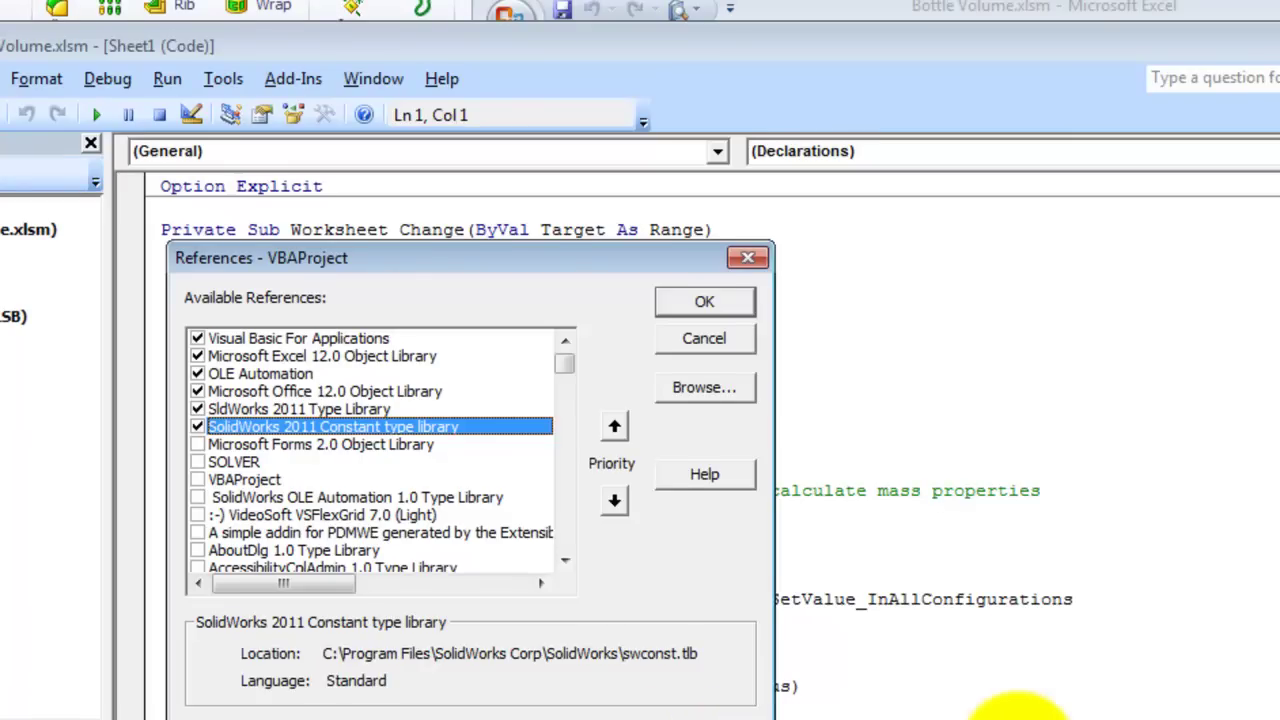
key(Return)
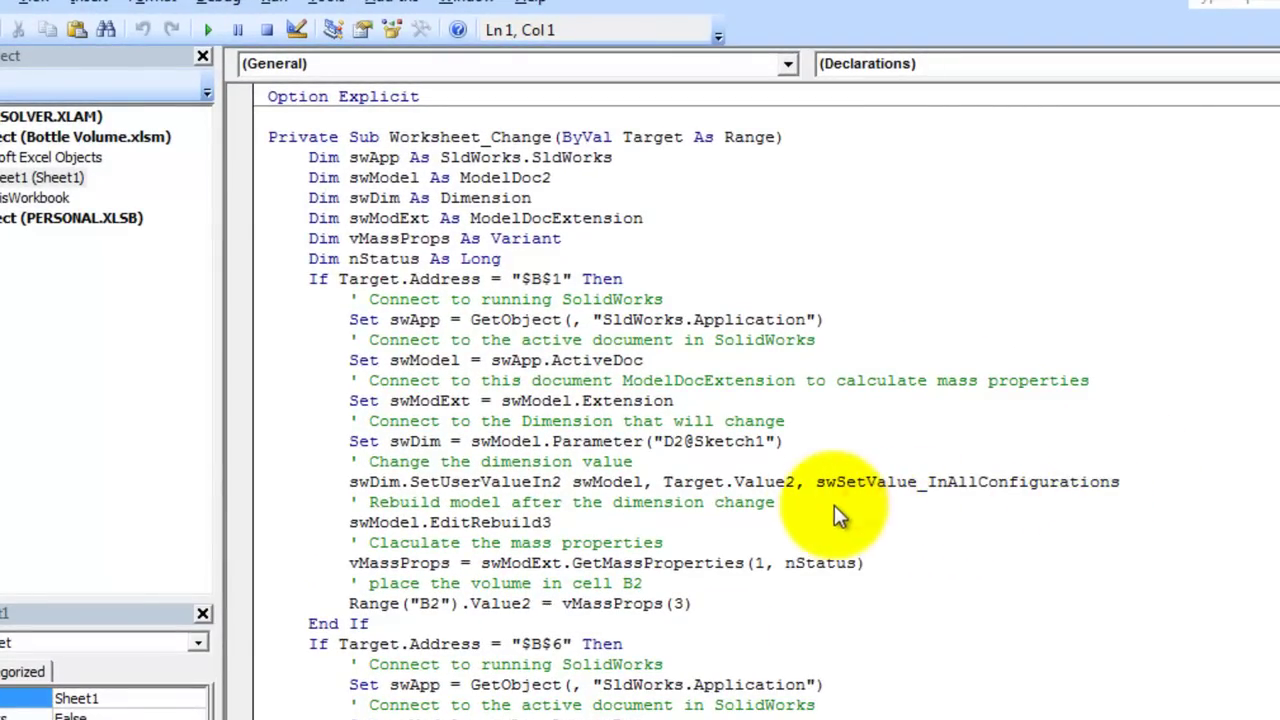
Step: Examine the Worksheet_Change code that handles changes to cells B1 and B6, and return to the worksheet
click(1156, 484)
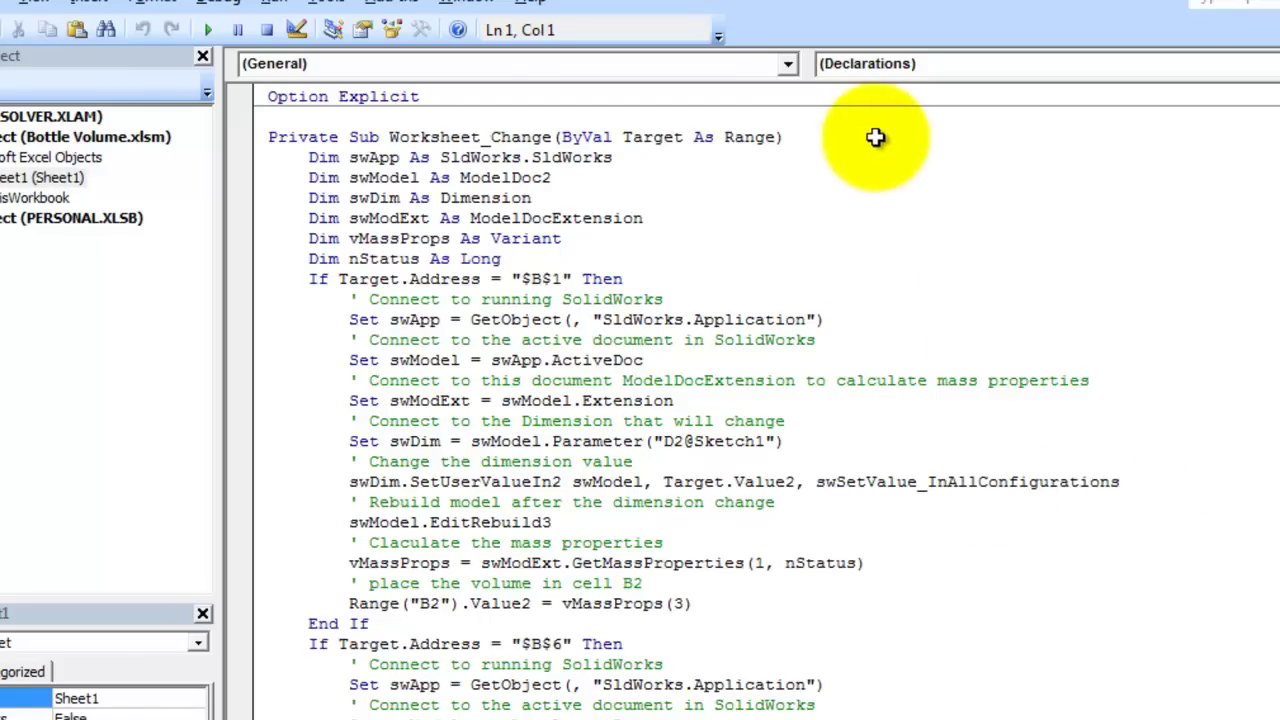
click(1064, 460)
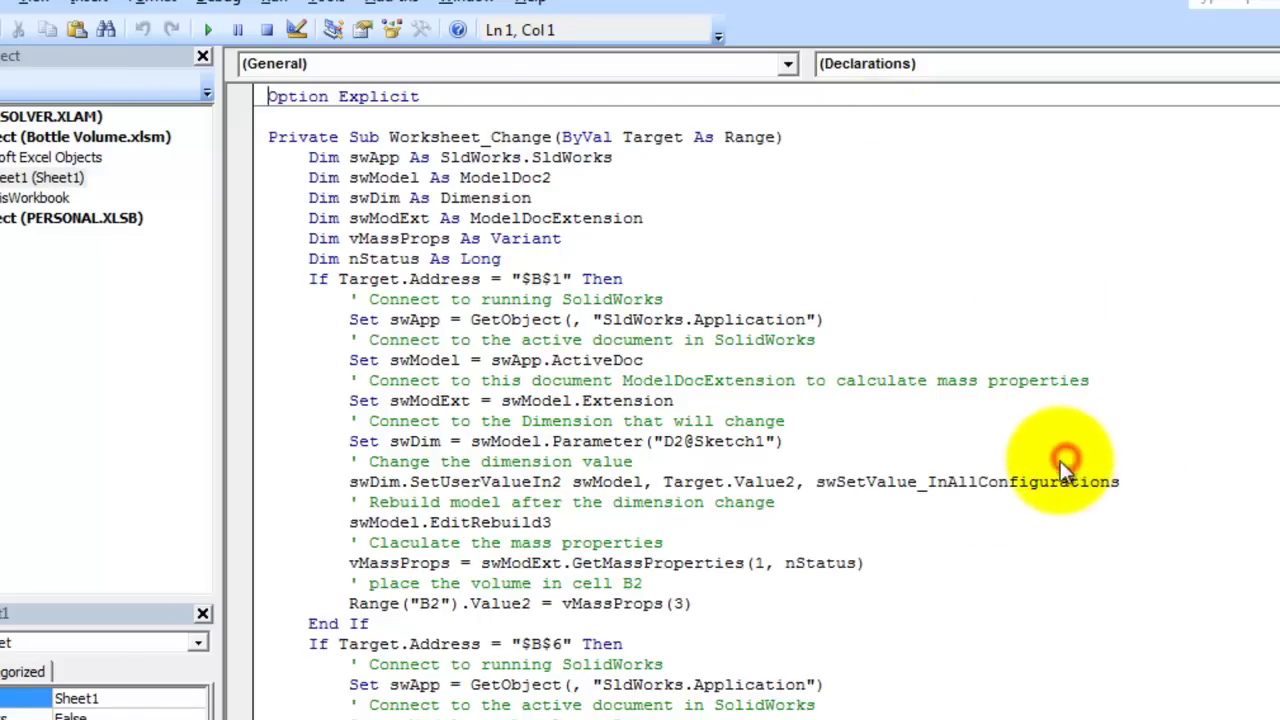
click(1129, 458)
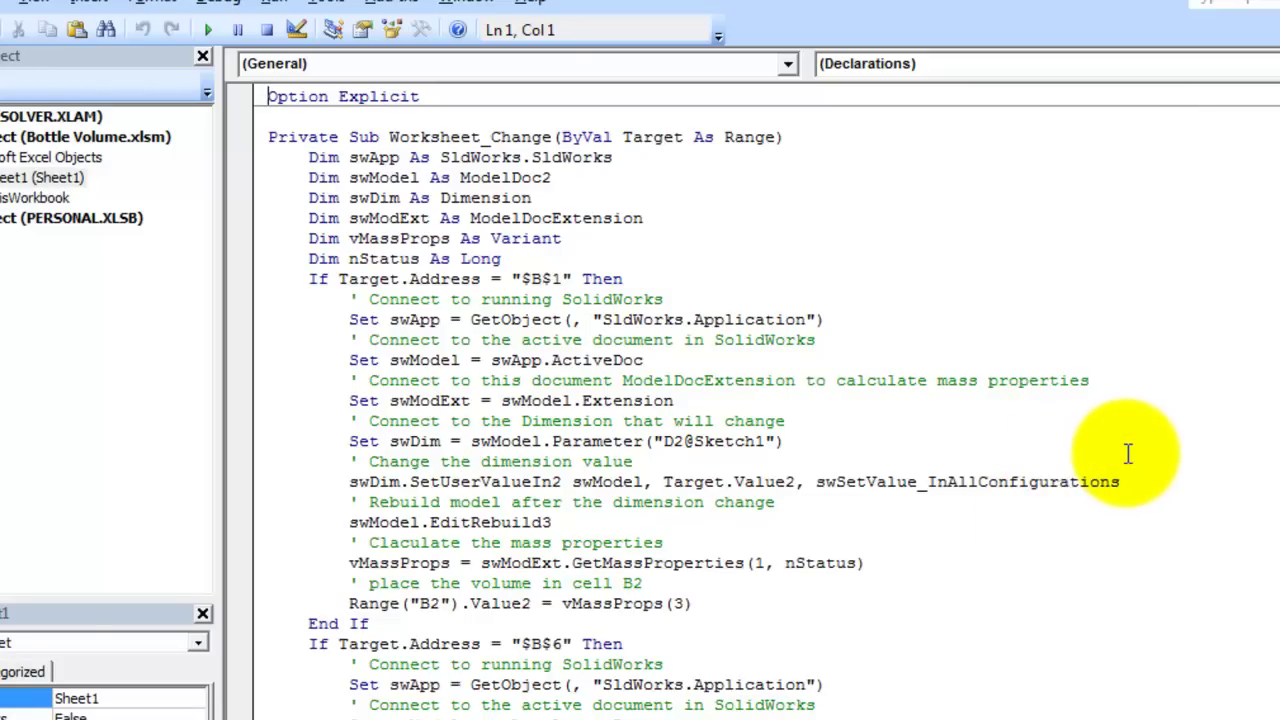
click(849, 498)
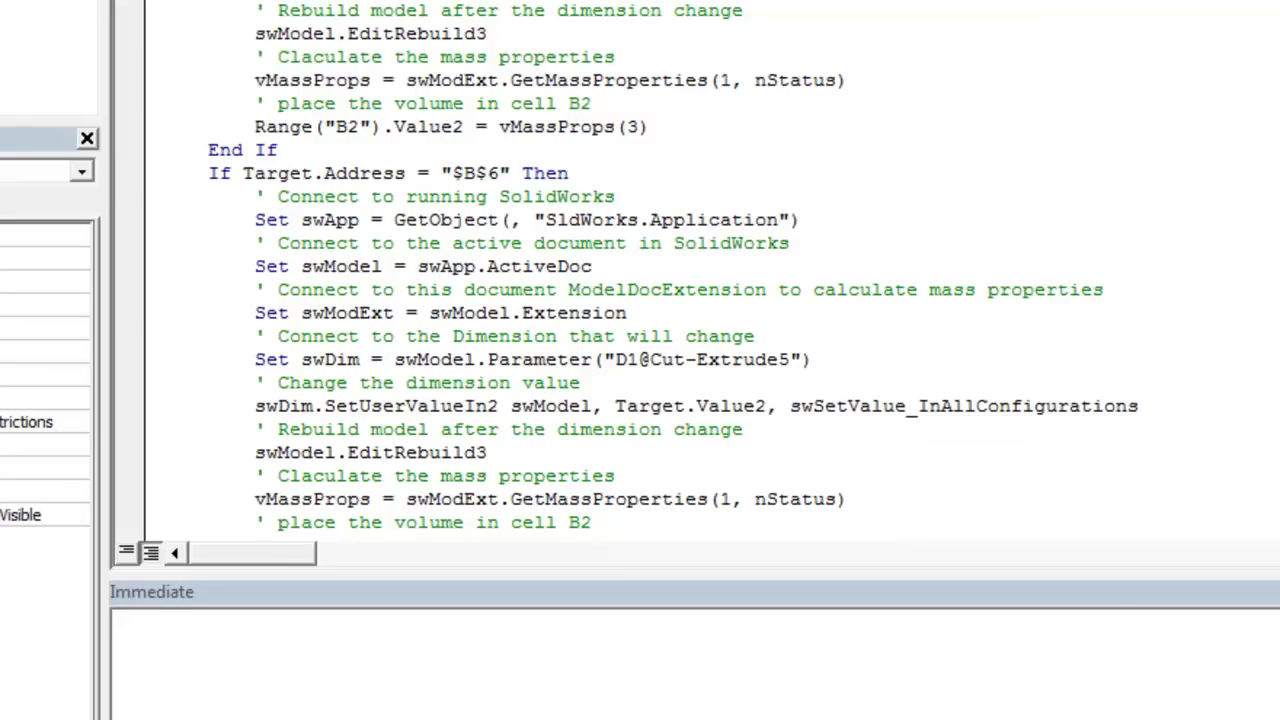
scroll(640, 270, down, 2)
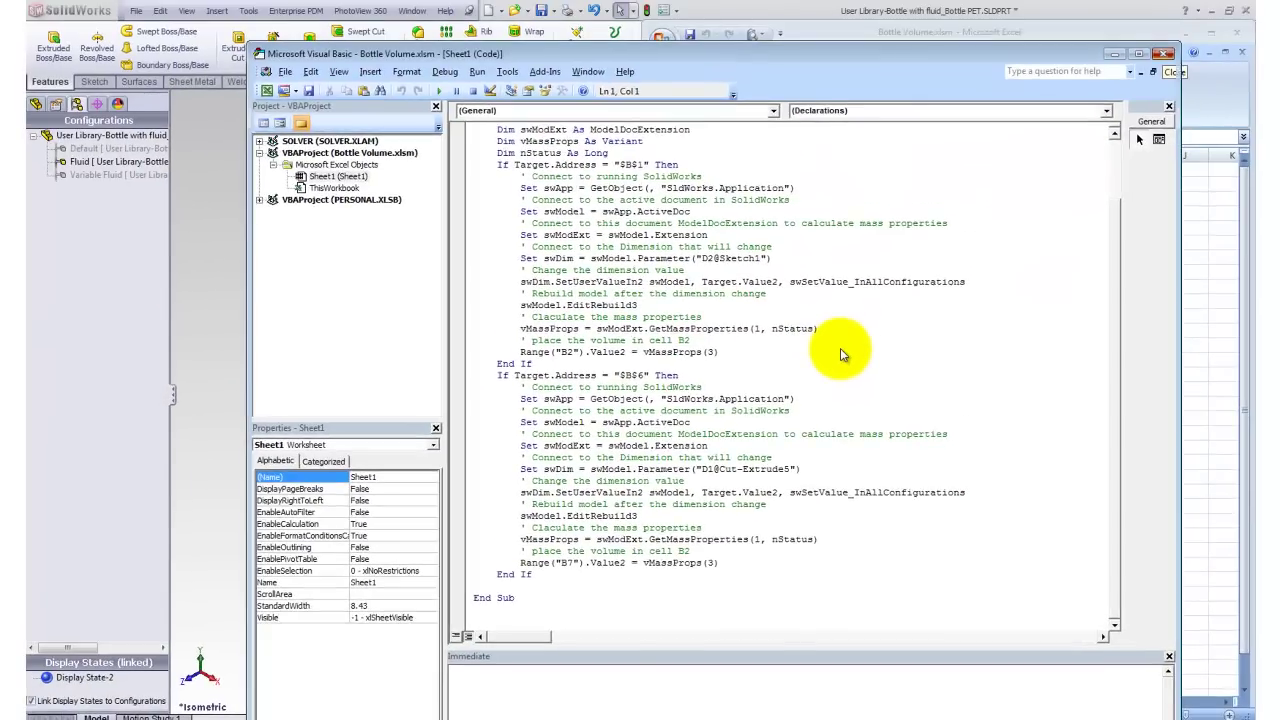
key(alt+q)
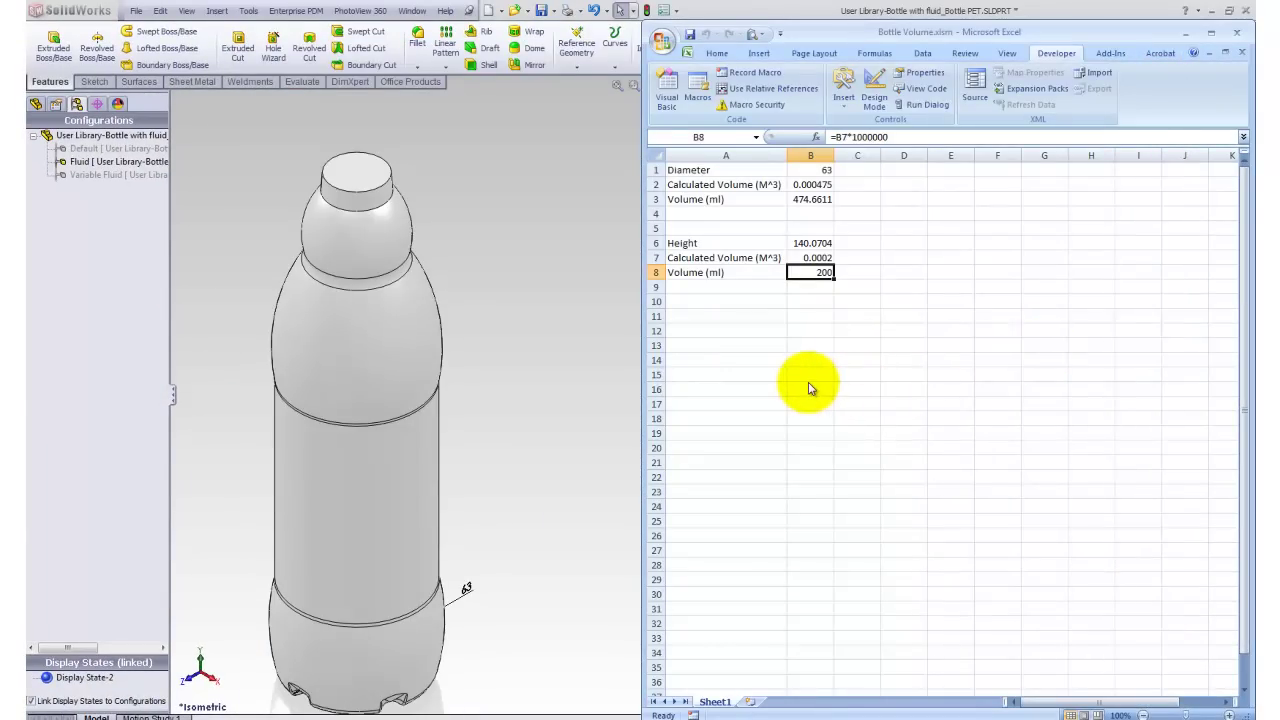
Step: Open the Solver parameters for the worksheet and place the dialog below the bottle data
key(Up)
key(Up)
key(Up)
key(Up)
key(Up)
key(Up)
key(Up)
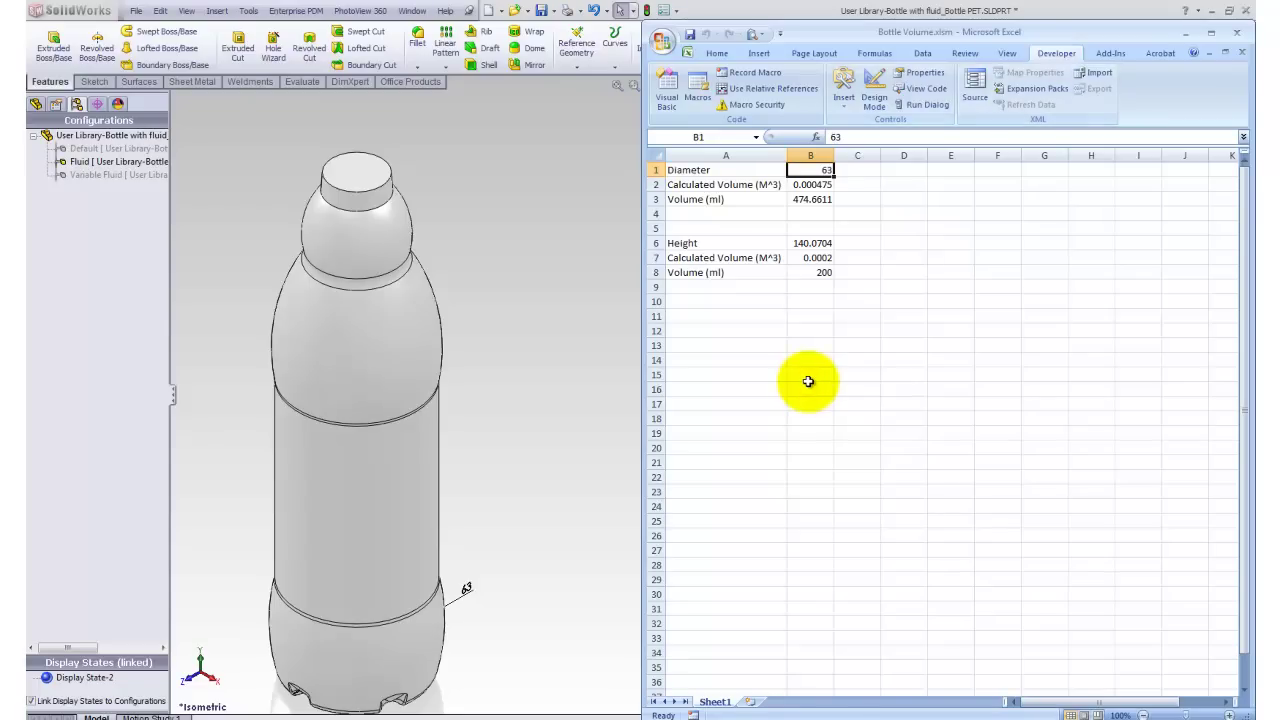
key(alt+a)
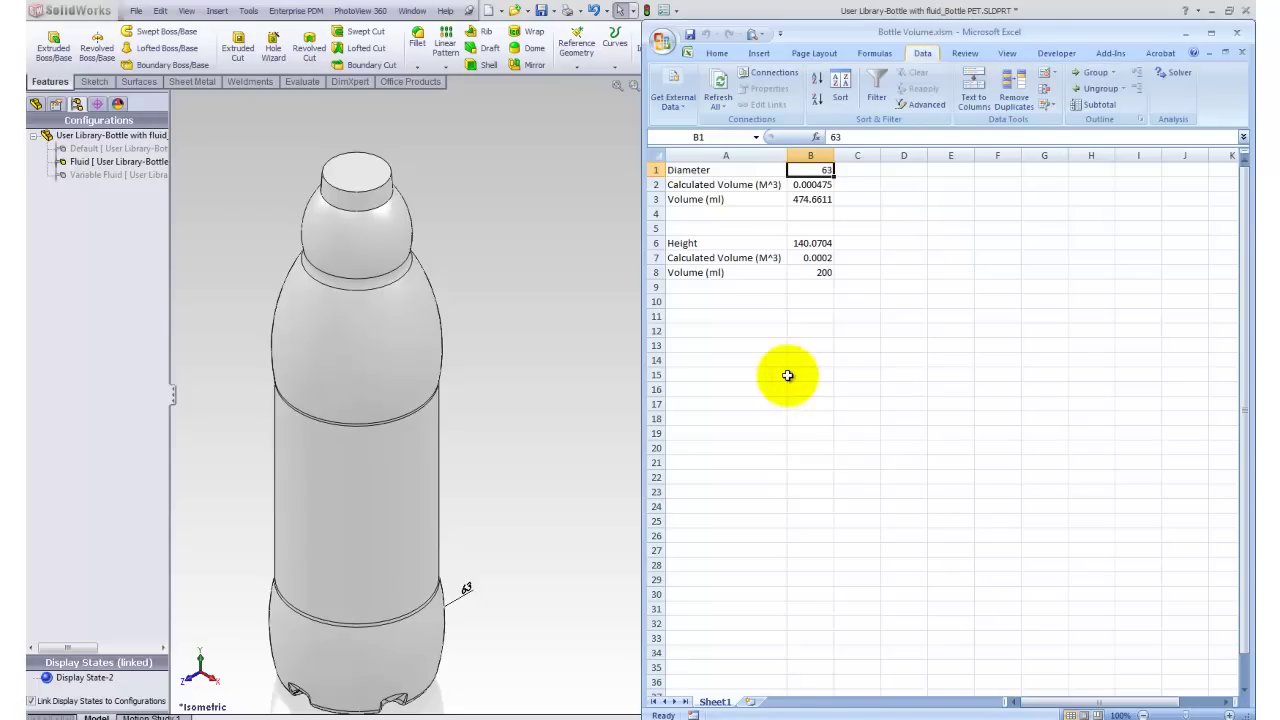
click(67, 172)
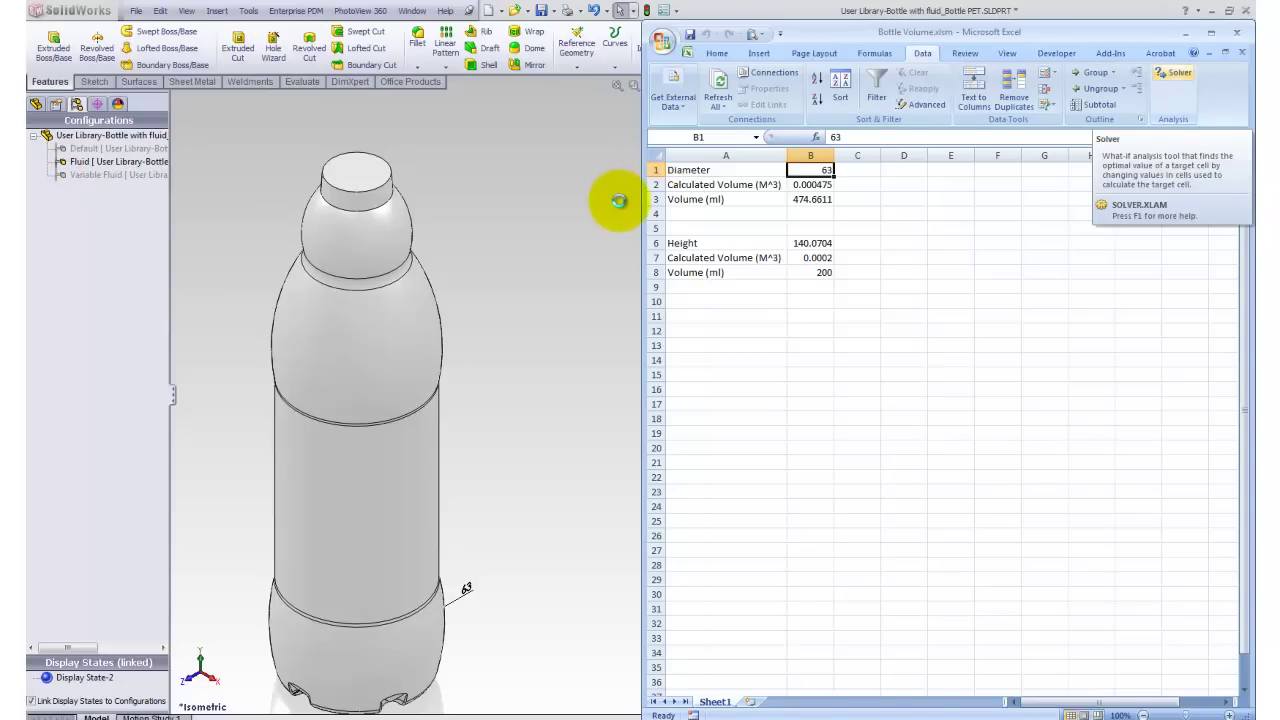
click(1173, 73)
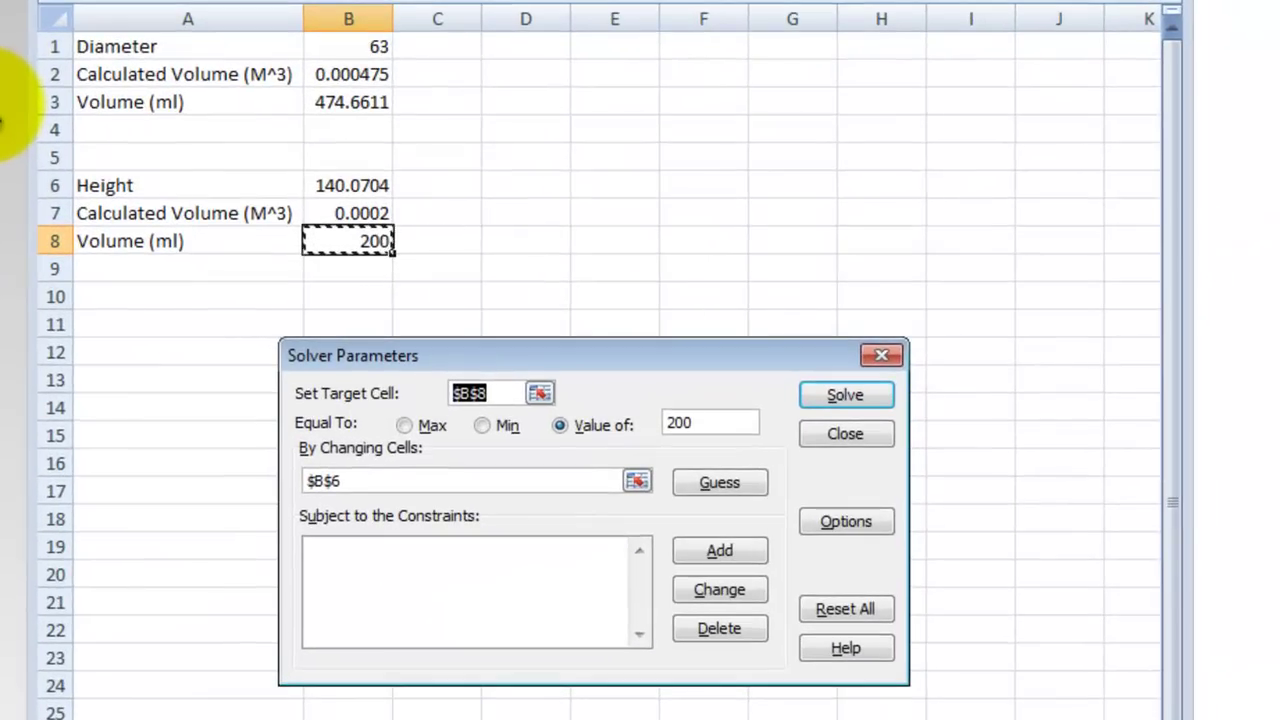
drag(594, 356, 588, 294)
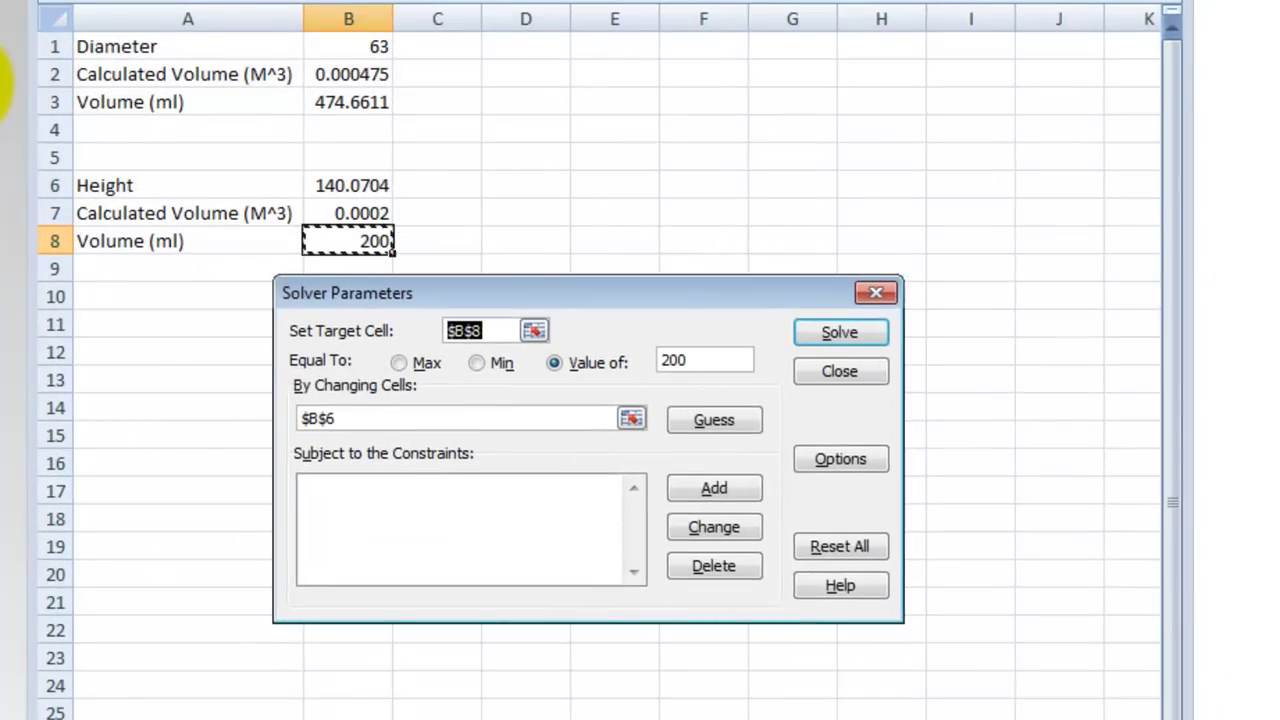
Step: Set the Solver target cell to the volume in B3 with a target value of 500
click(348, 102)
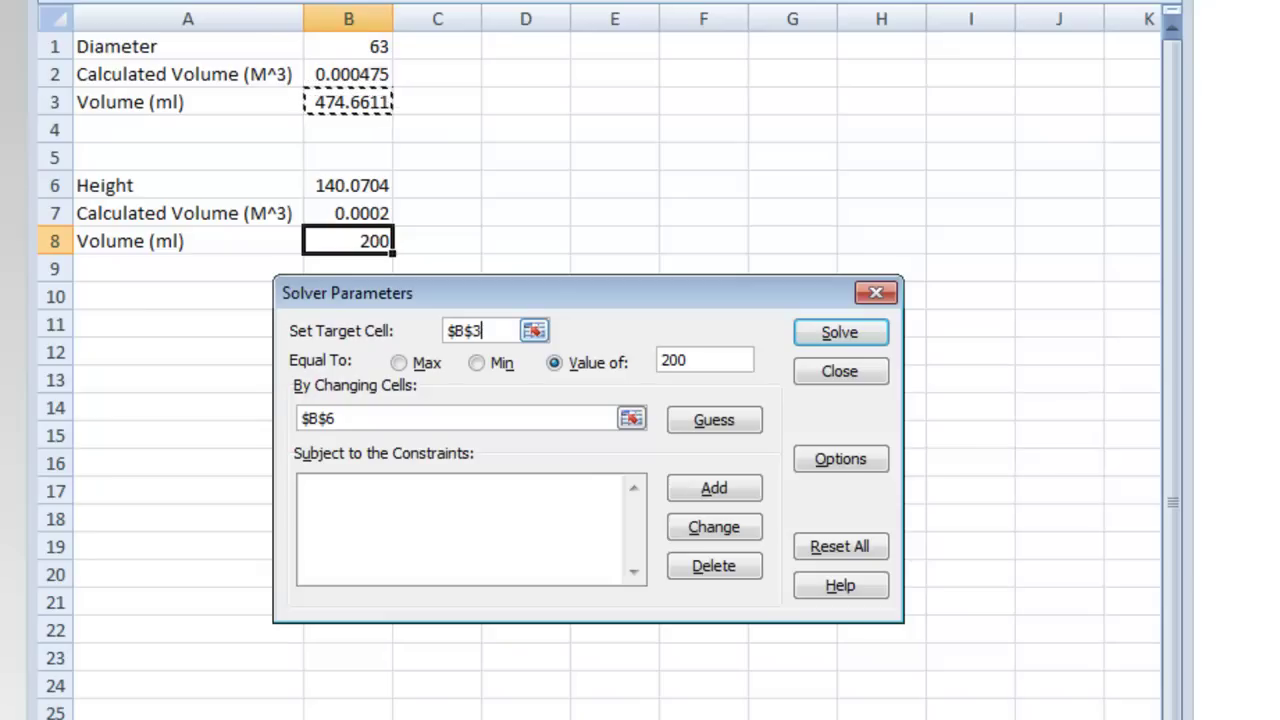
key(Tab)
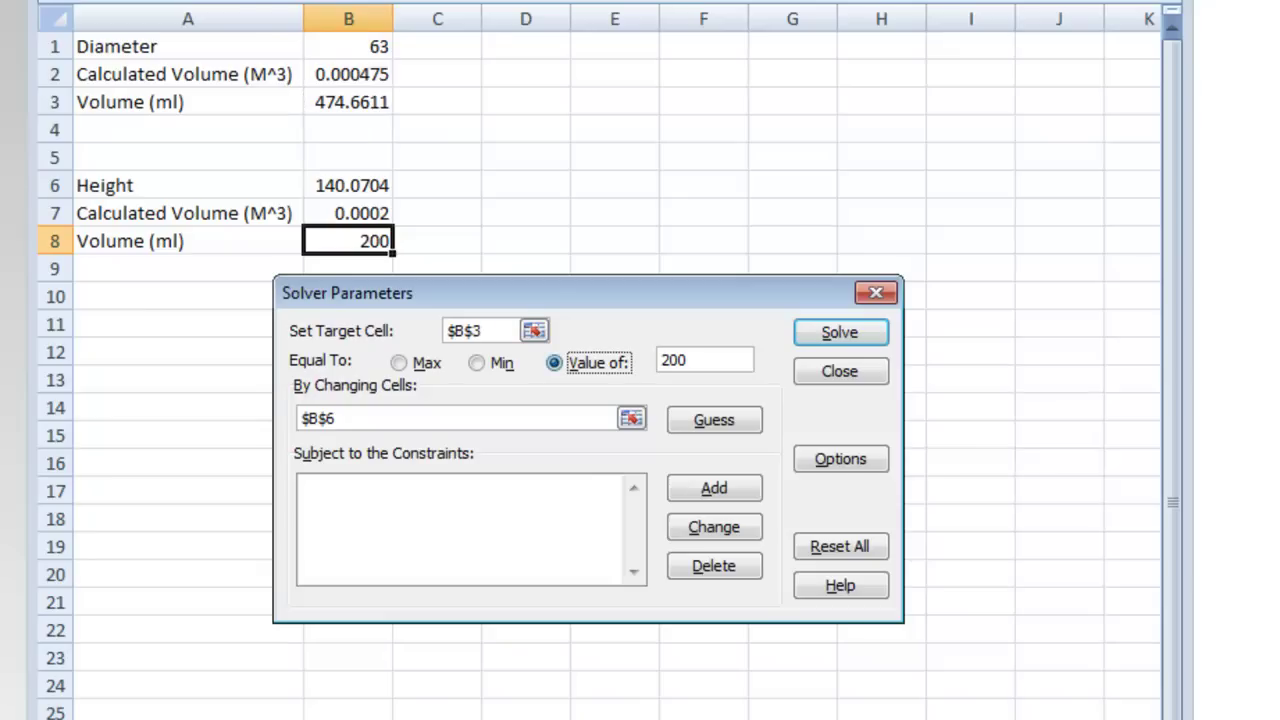
key(Tab)
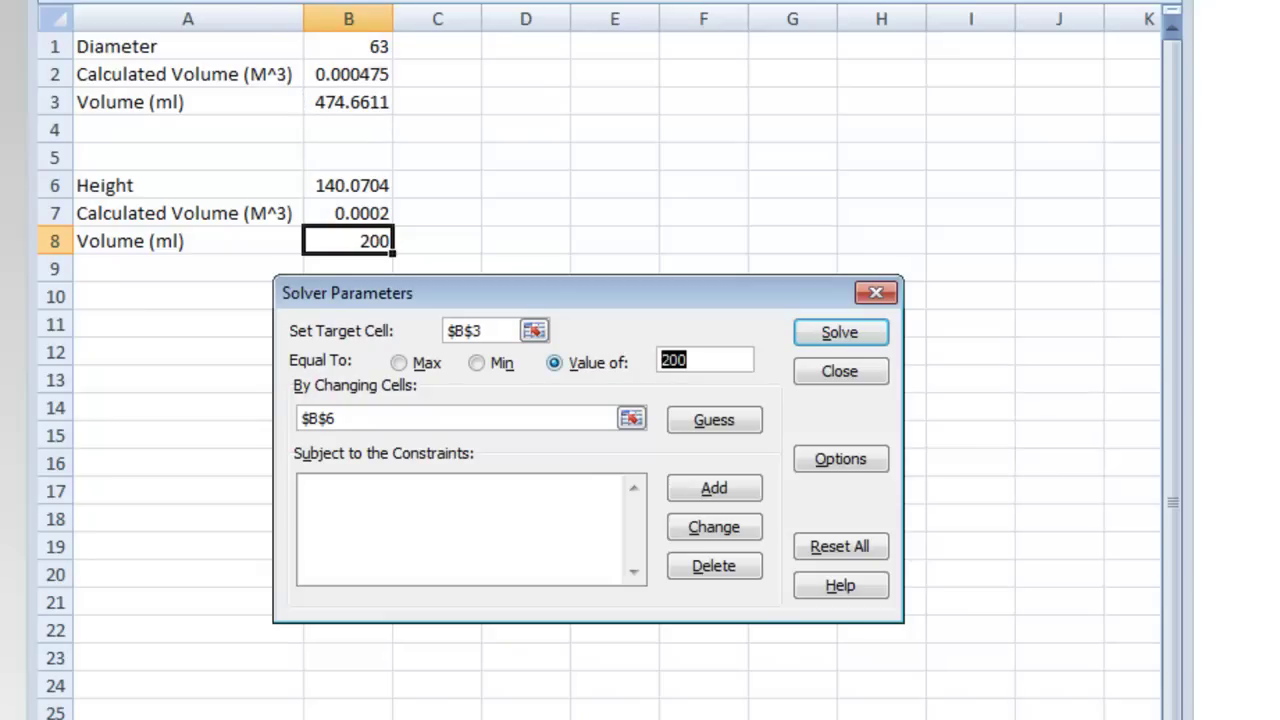
text(500)
Step: Replace the Solver's changing cell with the diameter in B1
click(340, 418)
key(BackSpace)
key(BackSpace)
key(BackSpace)
key(BackSpace)
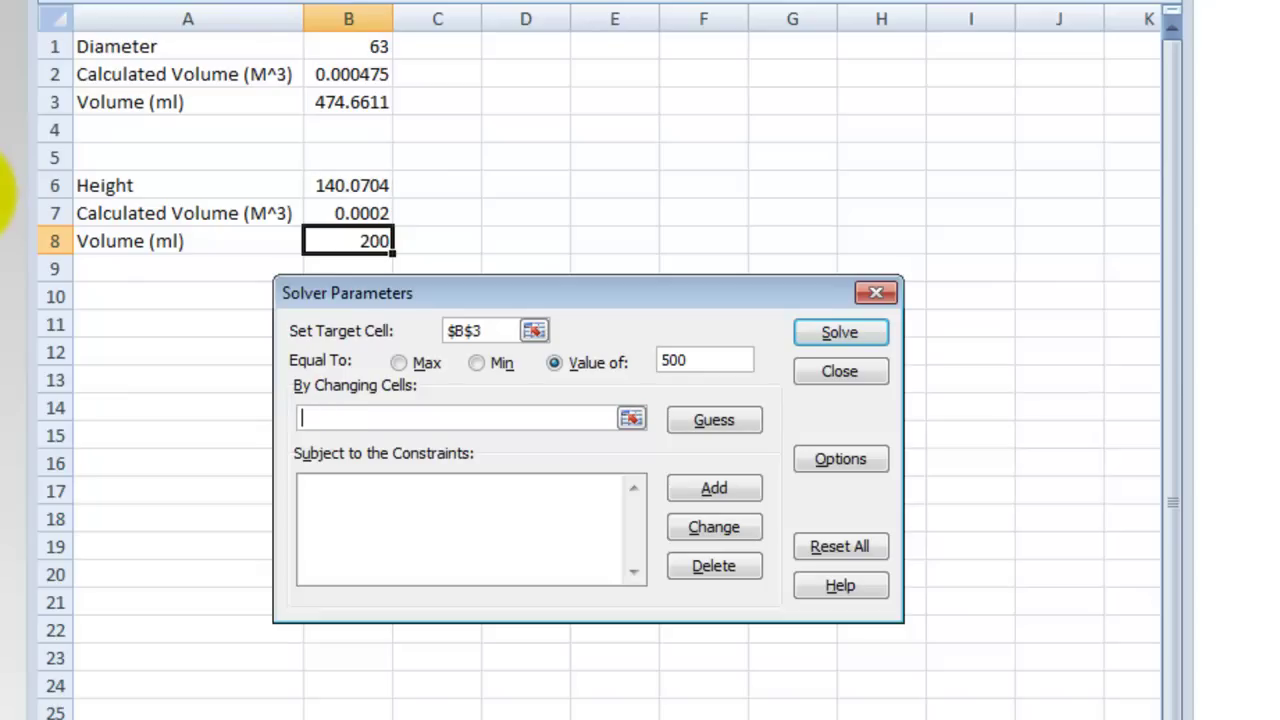
click(348, 46)
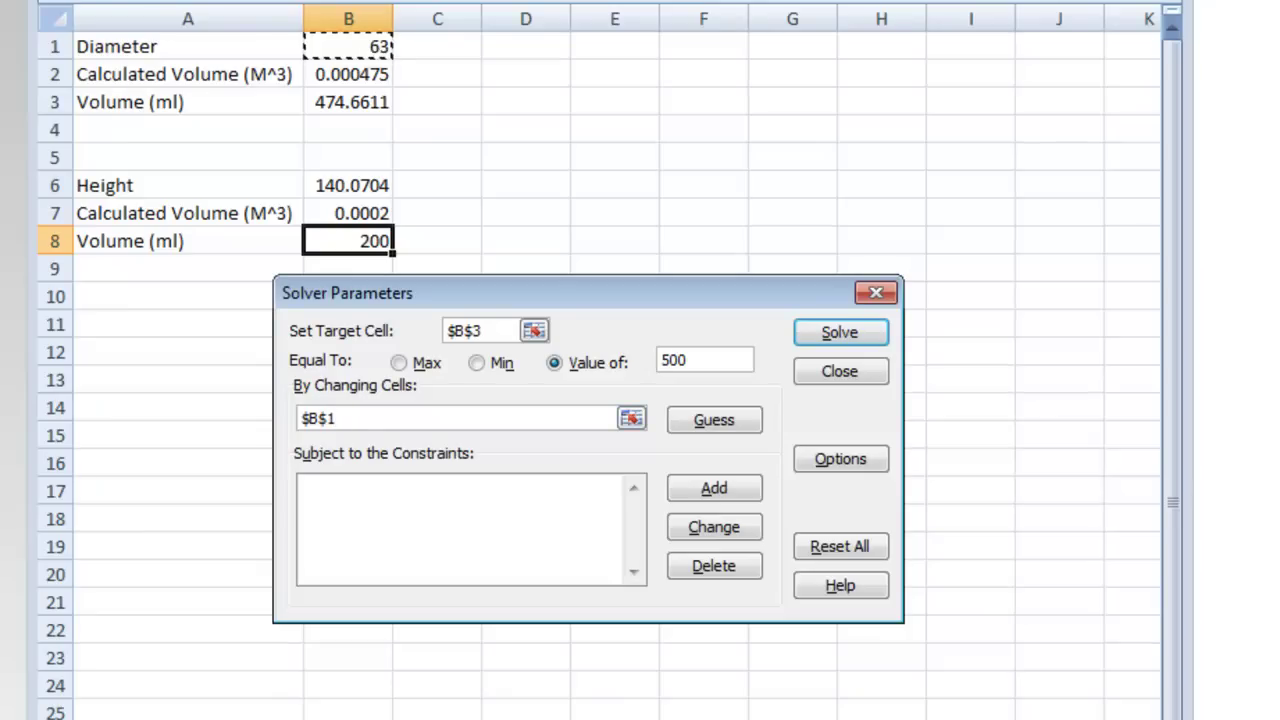
Step: Define a Solver constraint that keeps the diameter in B1 less than or equal to 66
click(714, 488)
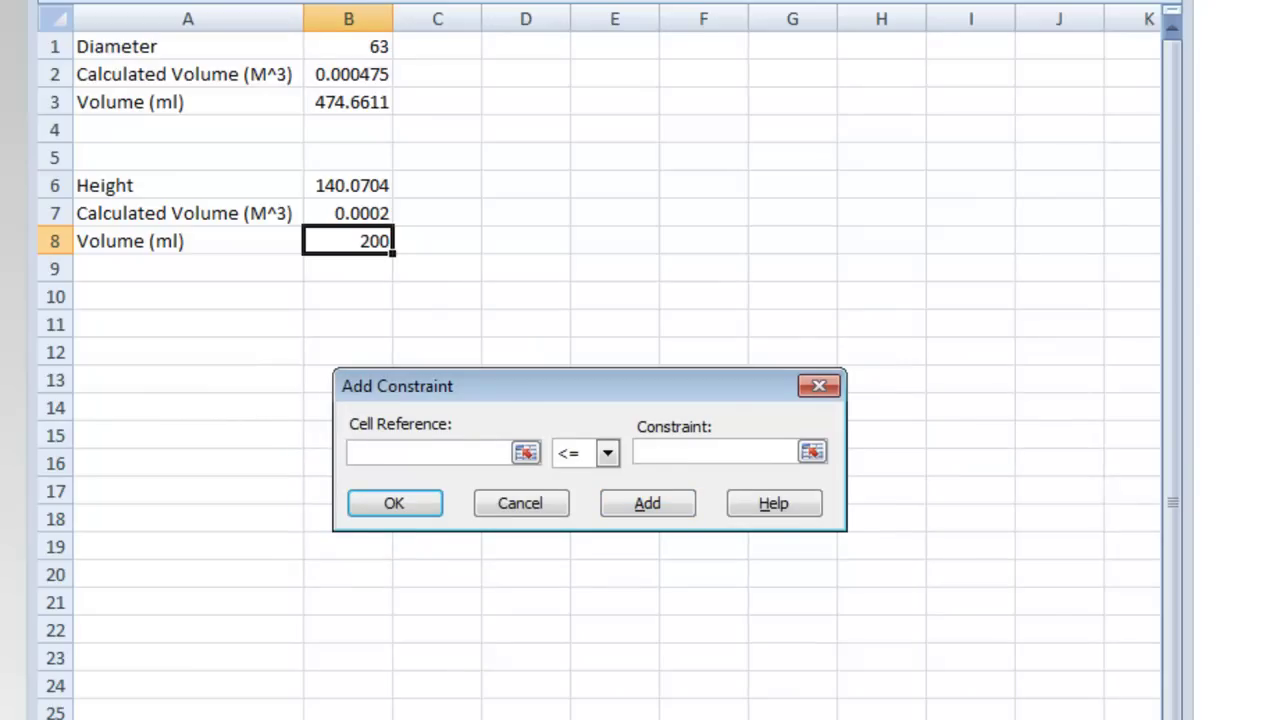
click(348, 46)
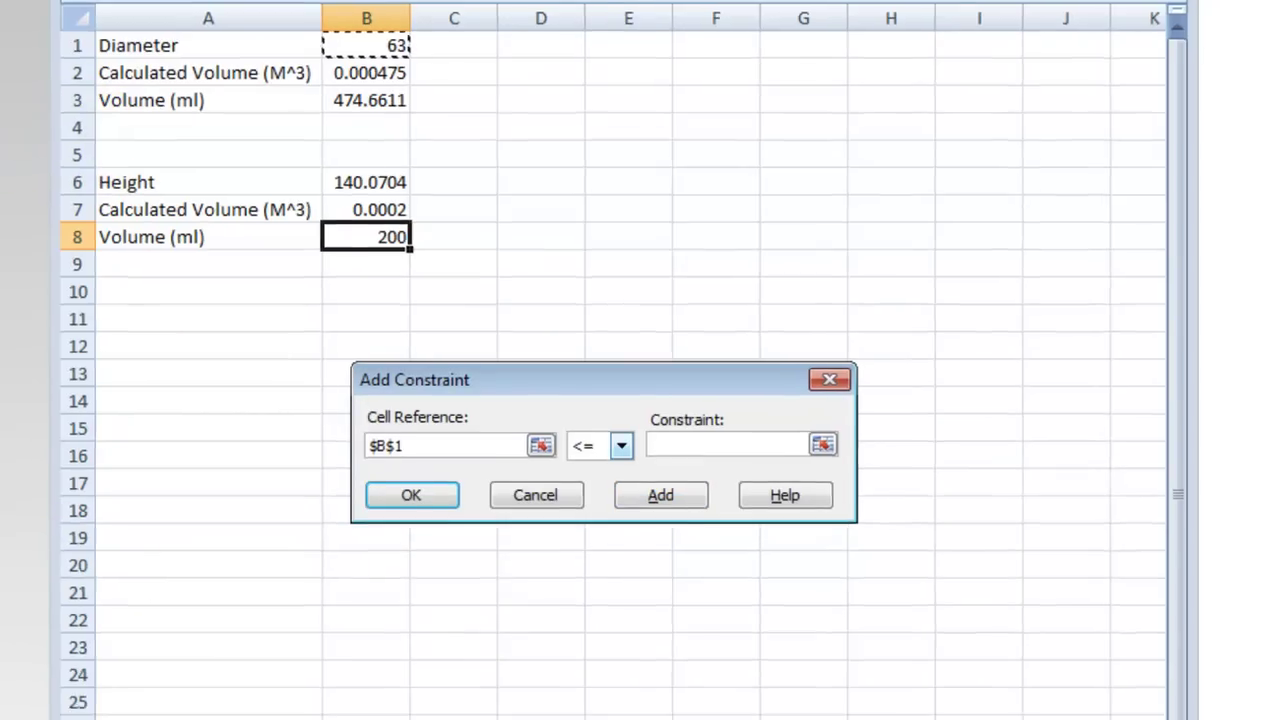
click(621, 446)
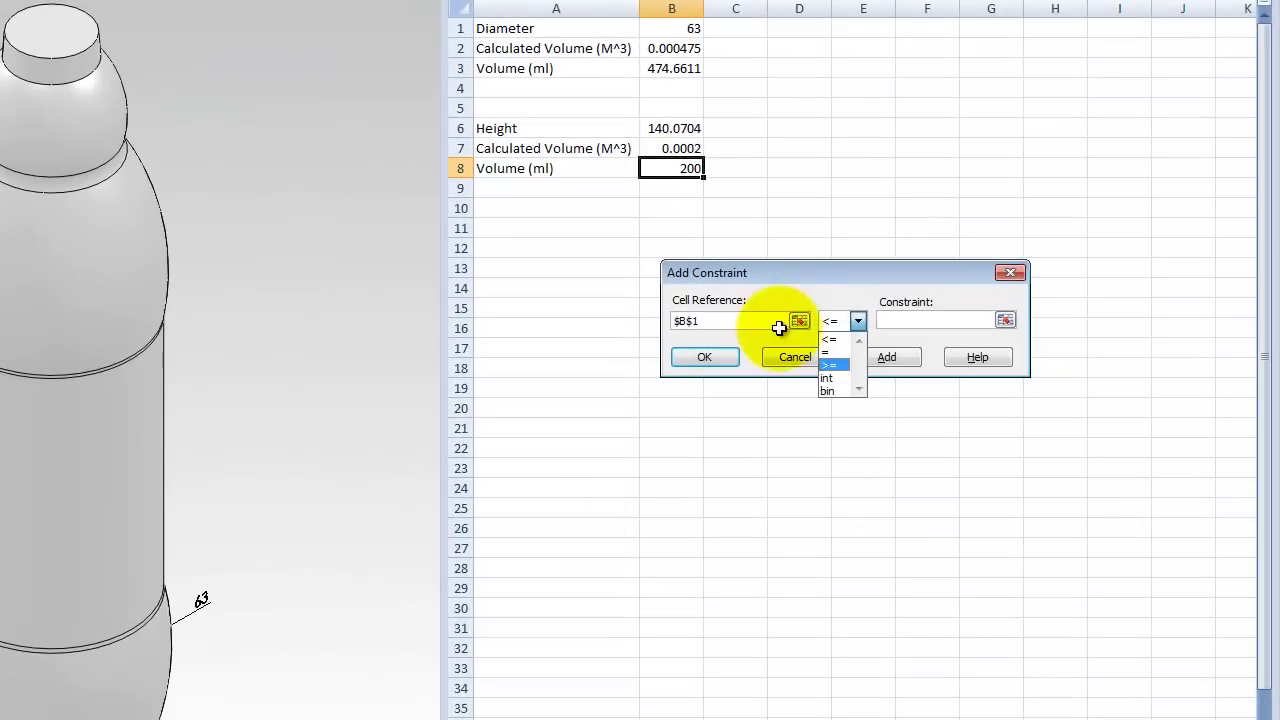
click(554, 104)
click(553, 104)
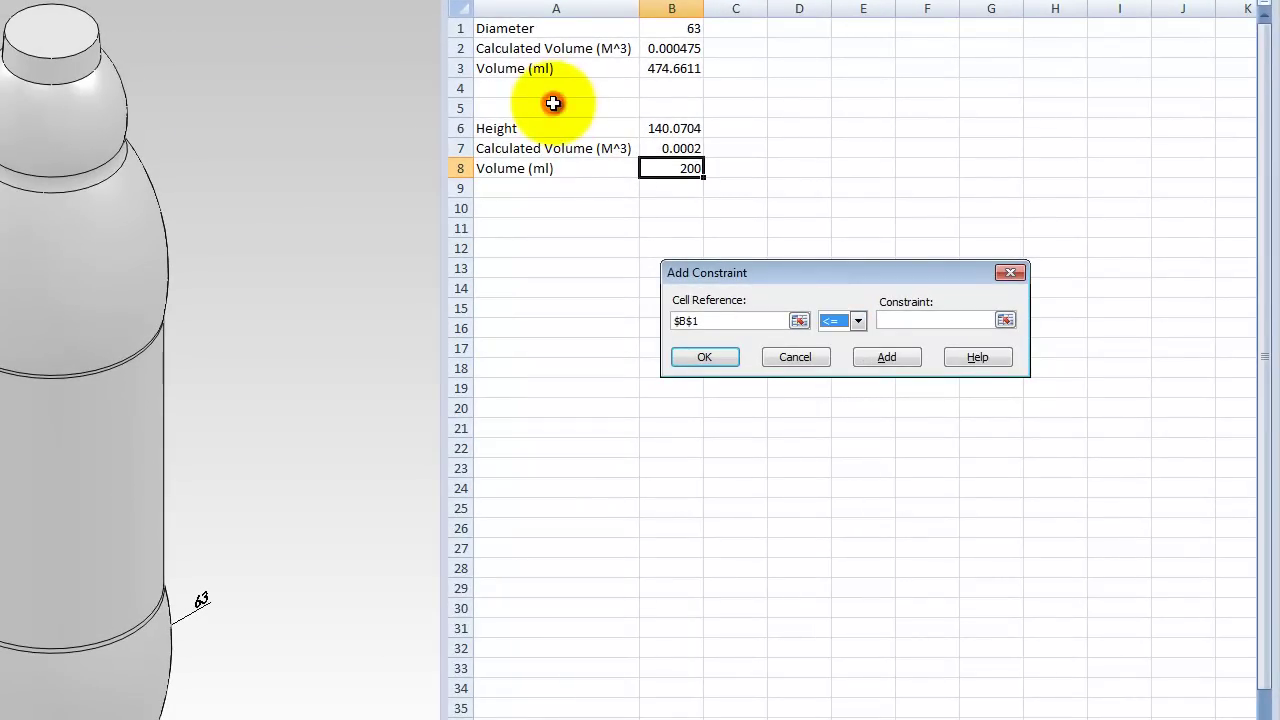
text(66)
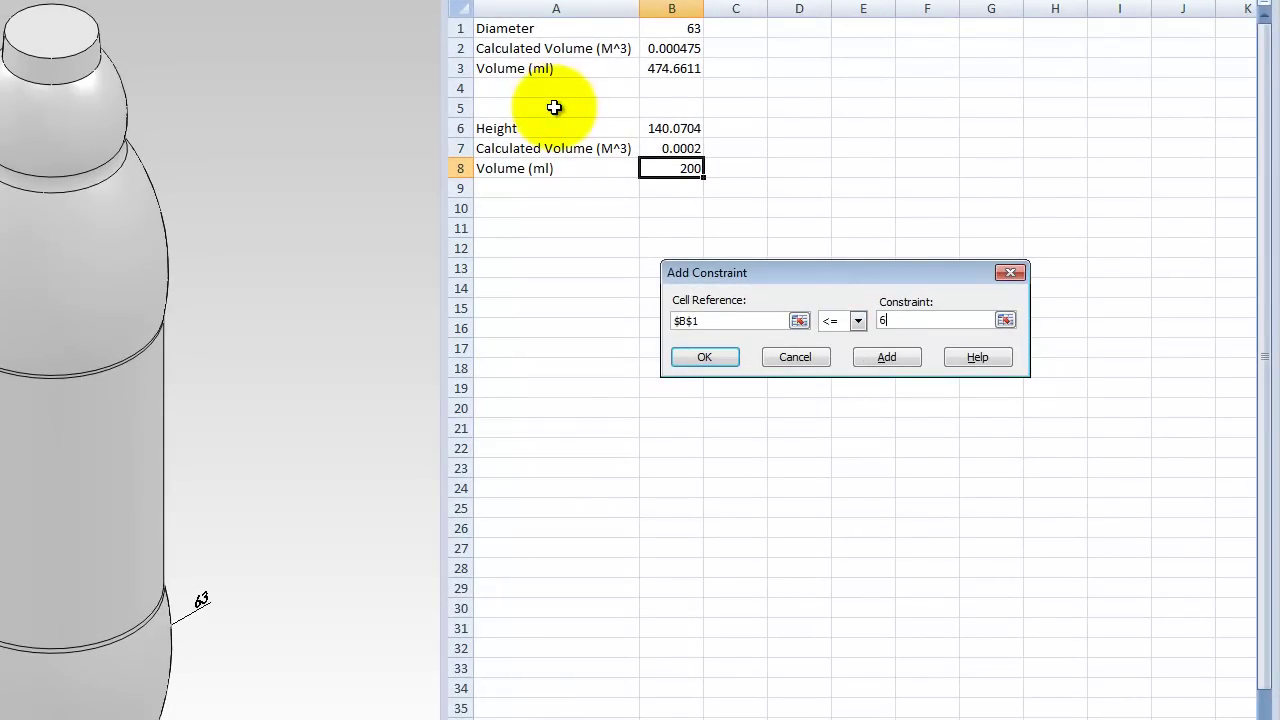
Step: Add a second Solver constraint that keeps B1 greater than or equal to 63, and finish the constraint list
key(alt+a)
text($B$1)
key(Tab)
key(alt+Down)
key(Down)
key(Down)
key(Down)
key(Up)
key(Tab)
text(6)
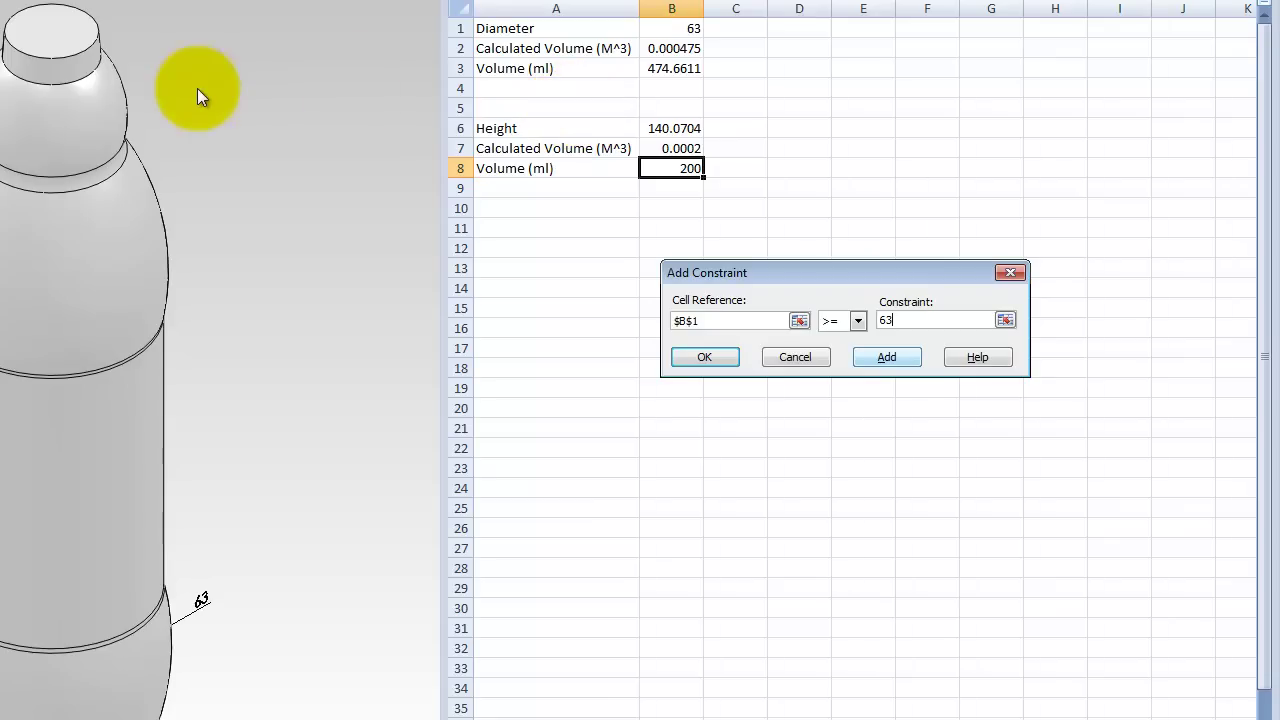
key(Return)
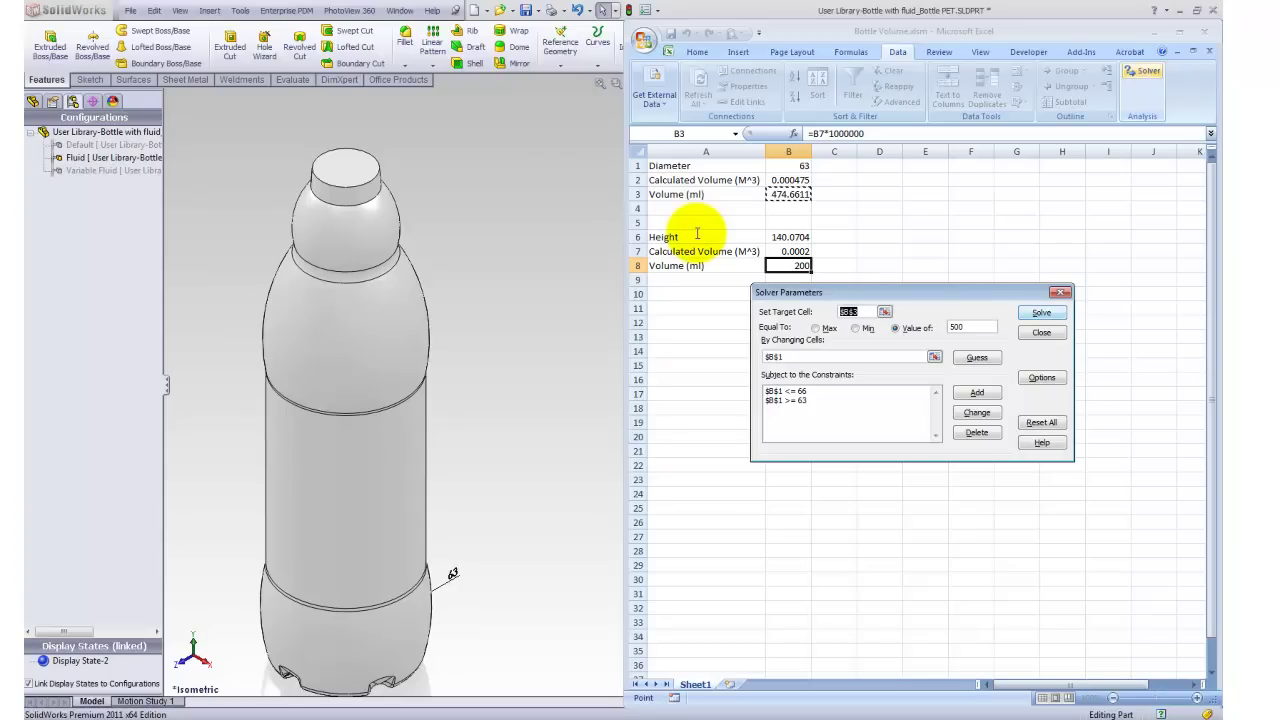
Step: Solve for the bottle diameter and keep the Solver solution
key(Return)
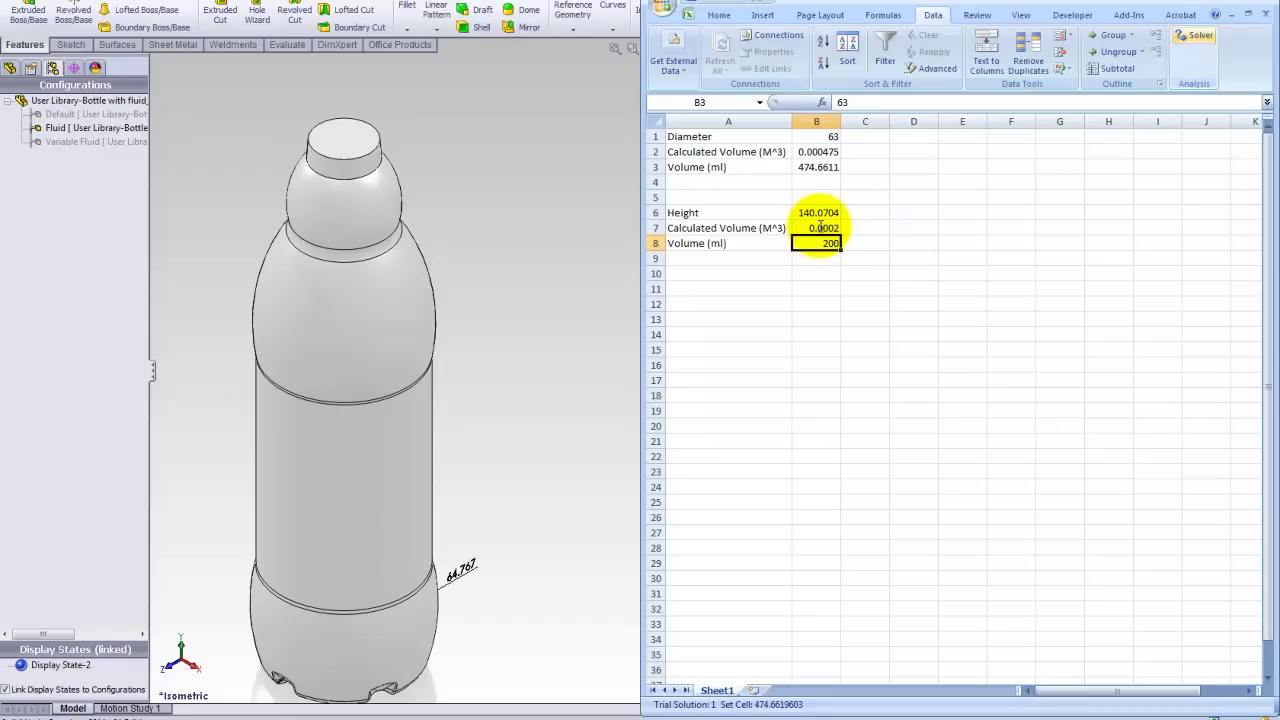
click(809, 205)
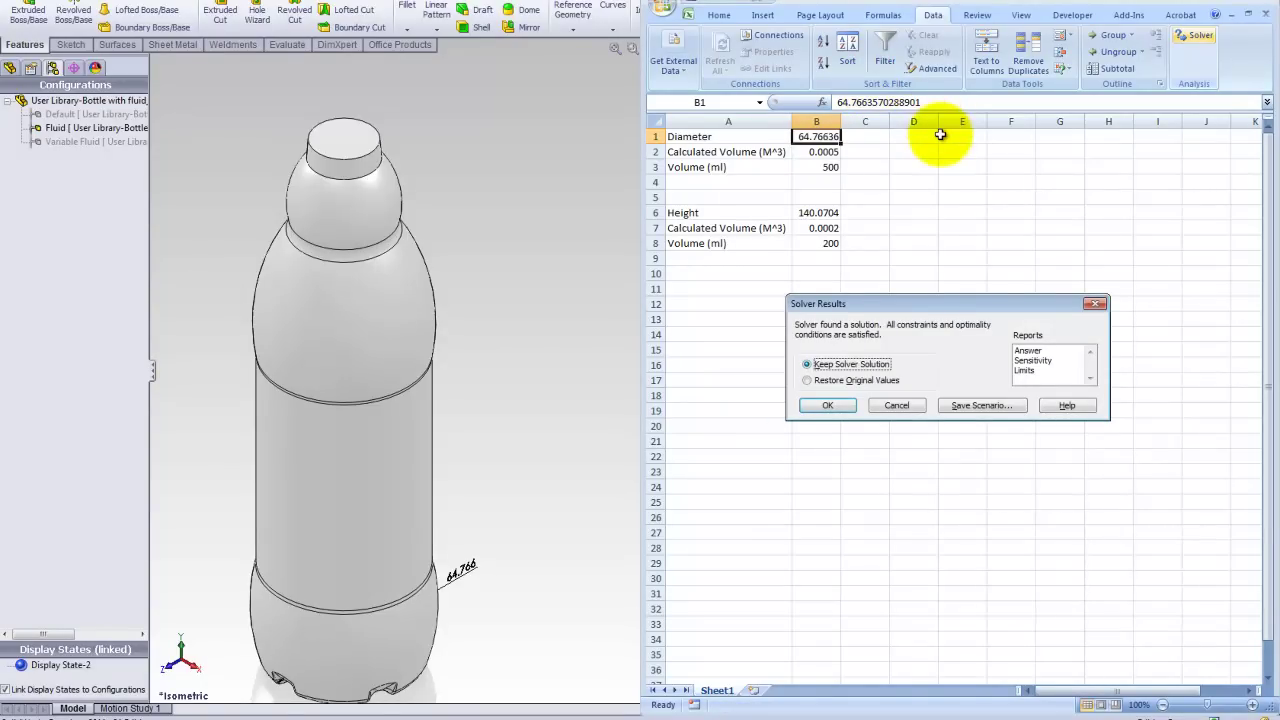
key(Return)
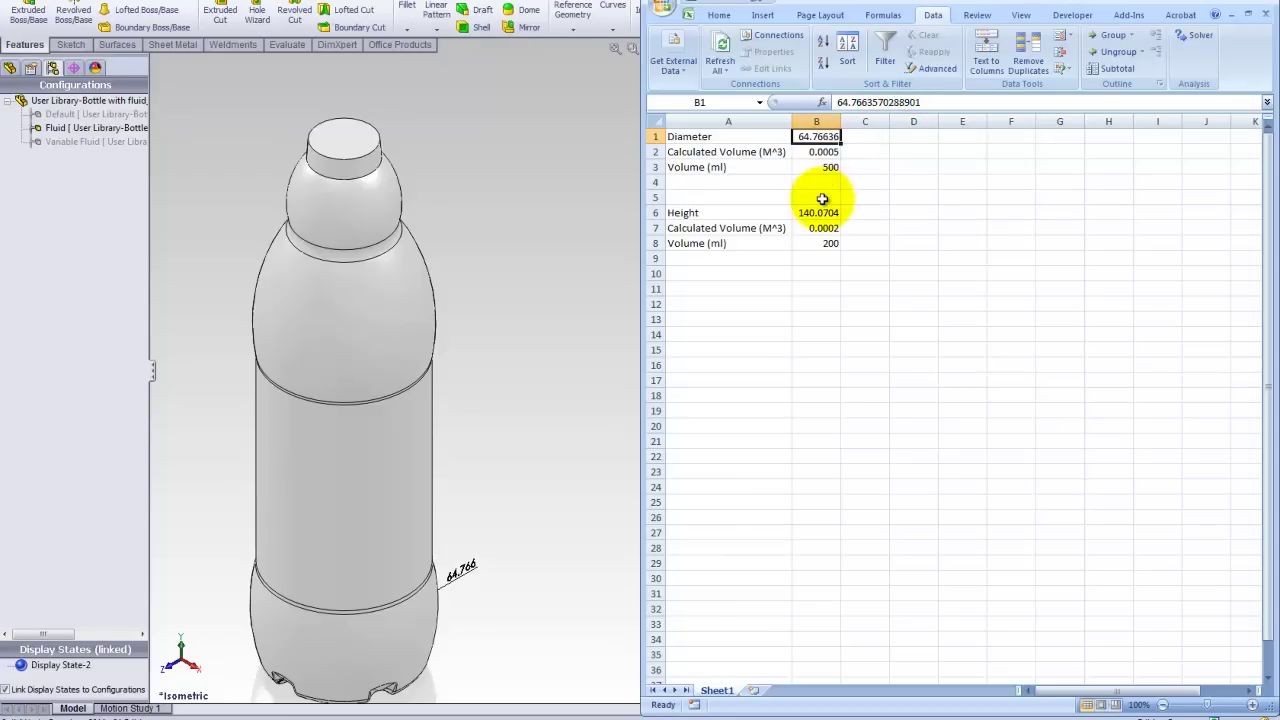
Step: Switch to SolidWorks and activate the bottle's Variable Fluid configuration
click(665, 38)
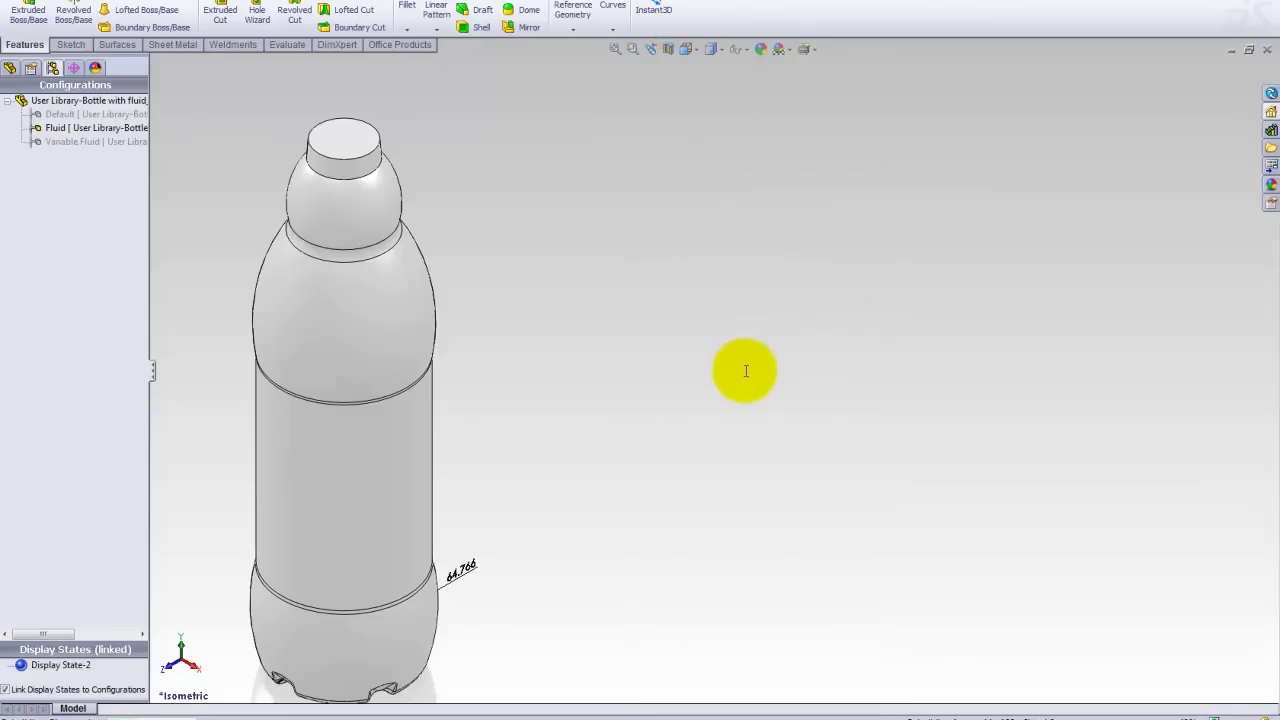
click(477, 351)
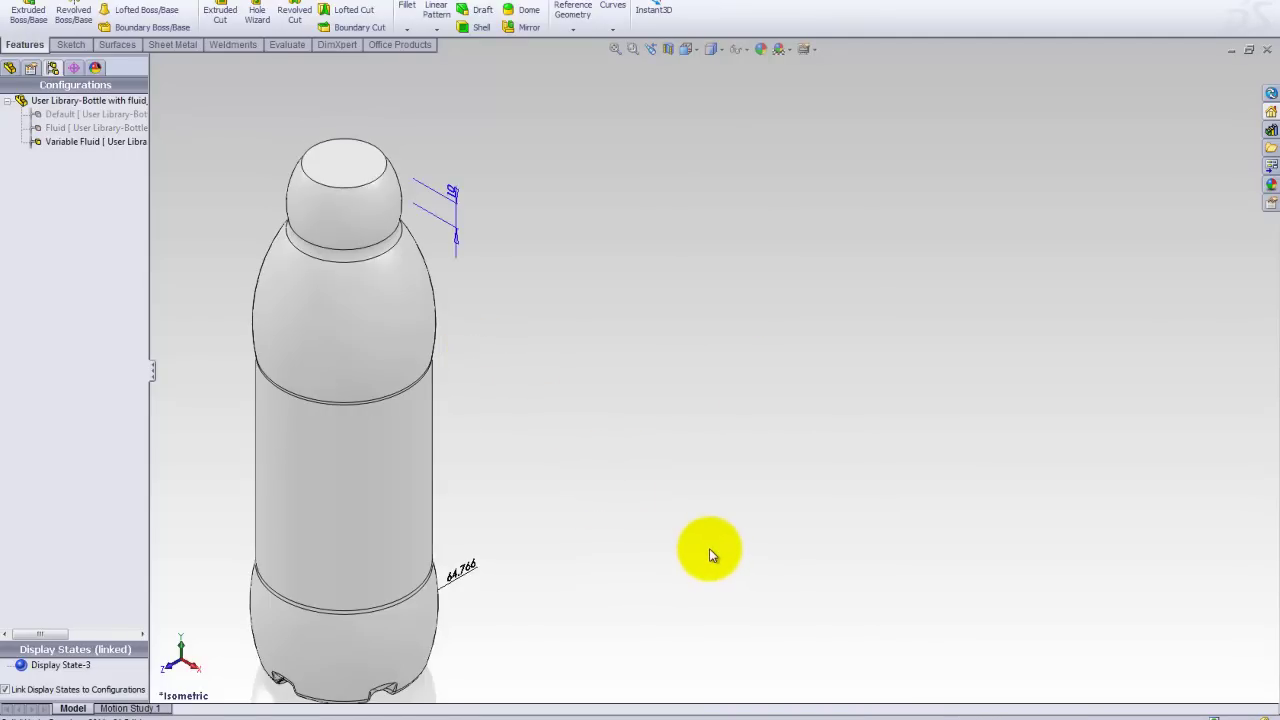
Step: Examine the Cut-Extrude5 feature and its sketch in the bottle model
click(554, 562)
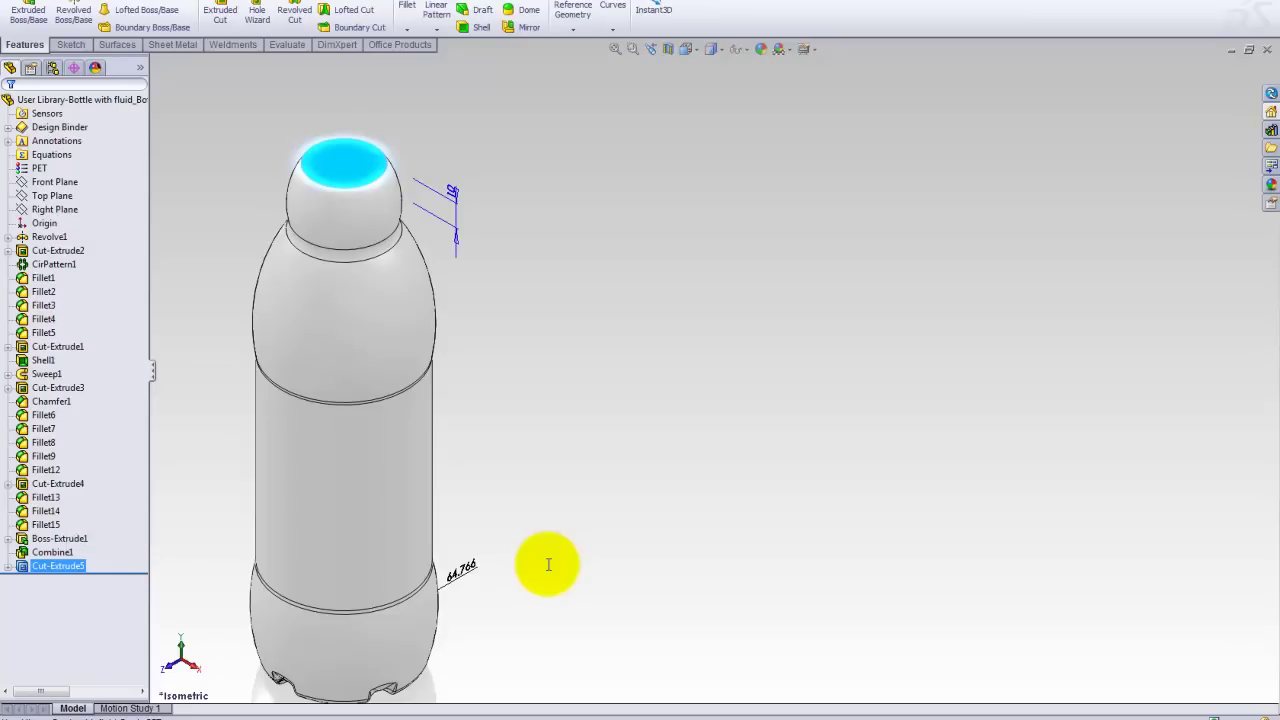
click(64, 580)
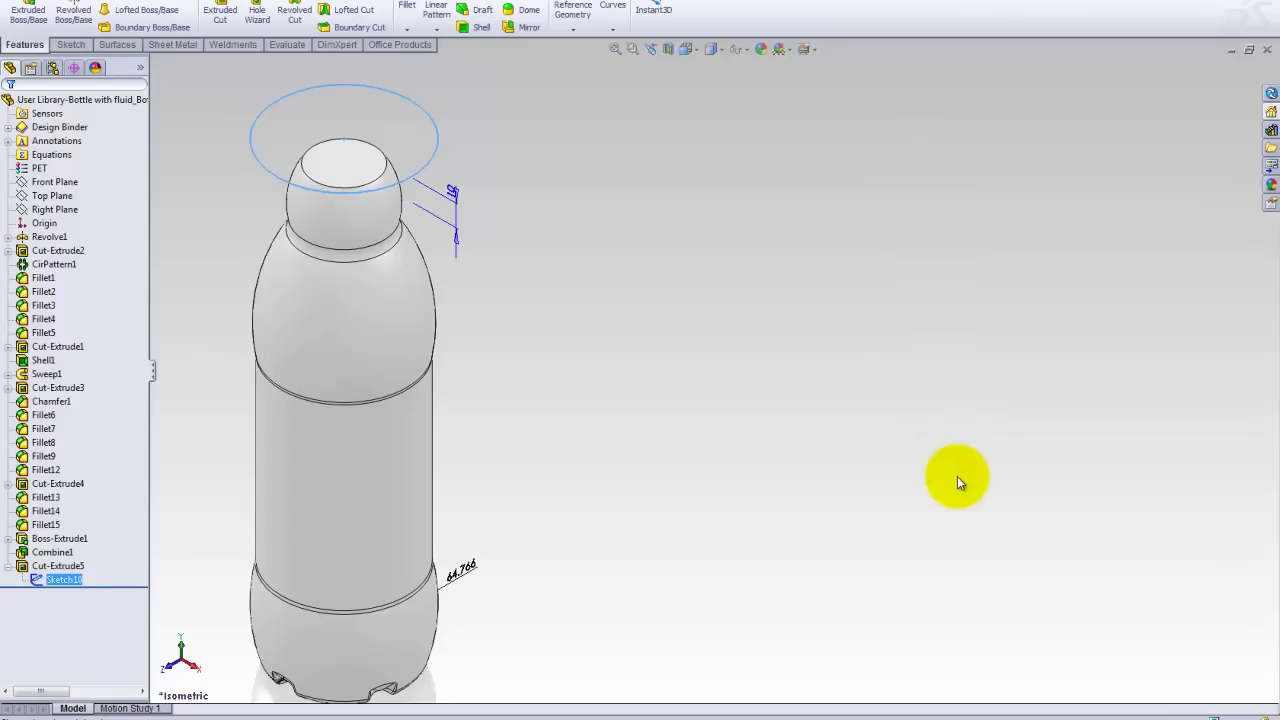
click(924, 285)
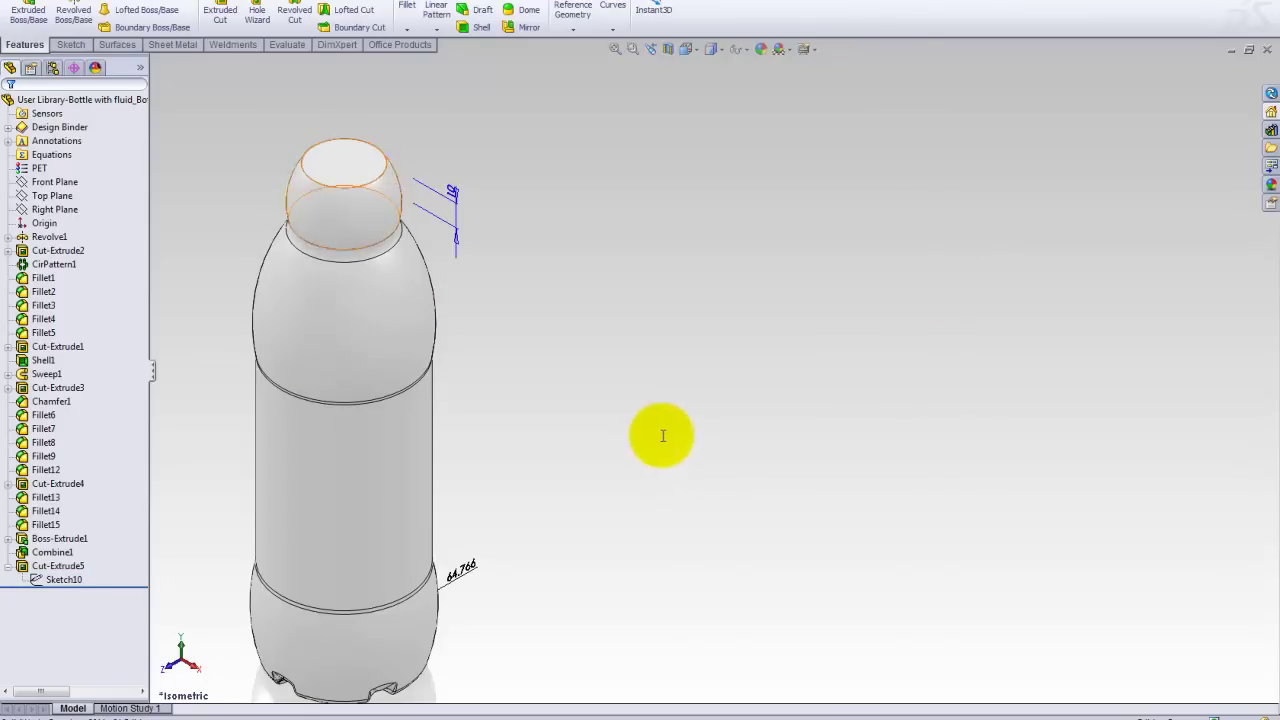
click(655, 435)
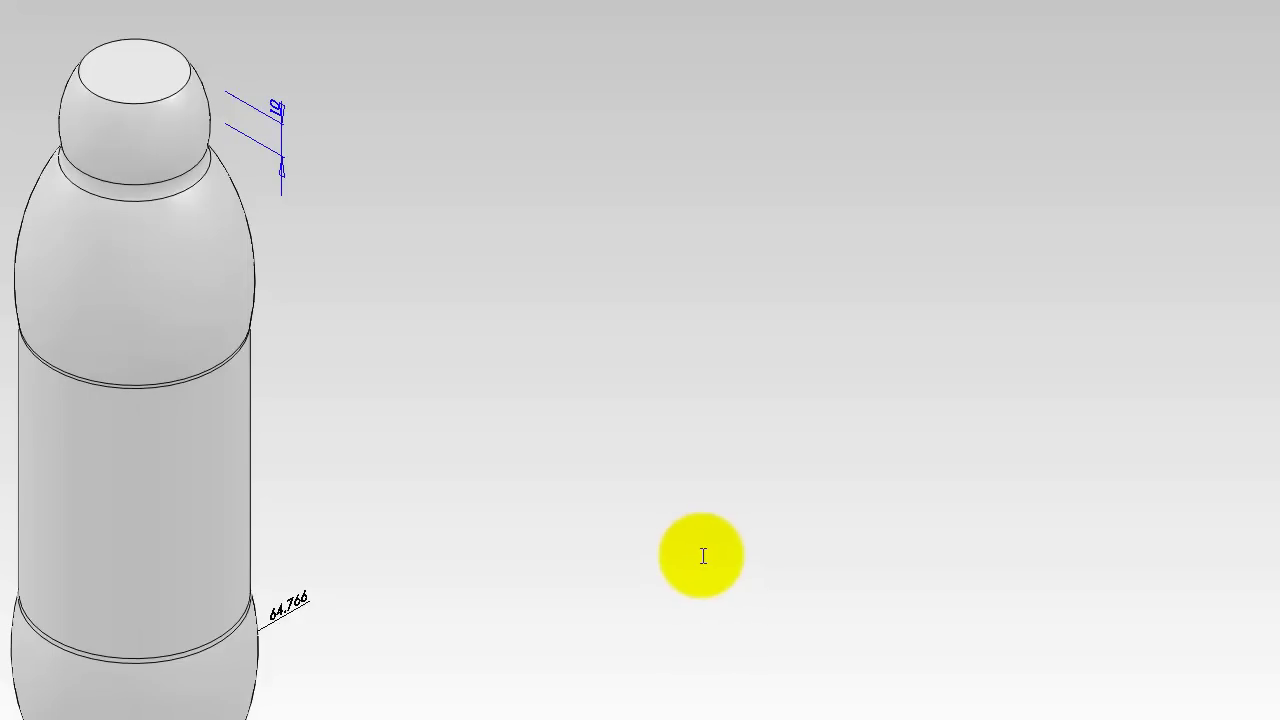
Step: Switch to the Excel workbook and set the Height value in B6 to 10
click(700, 556)
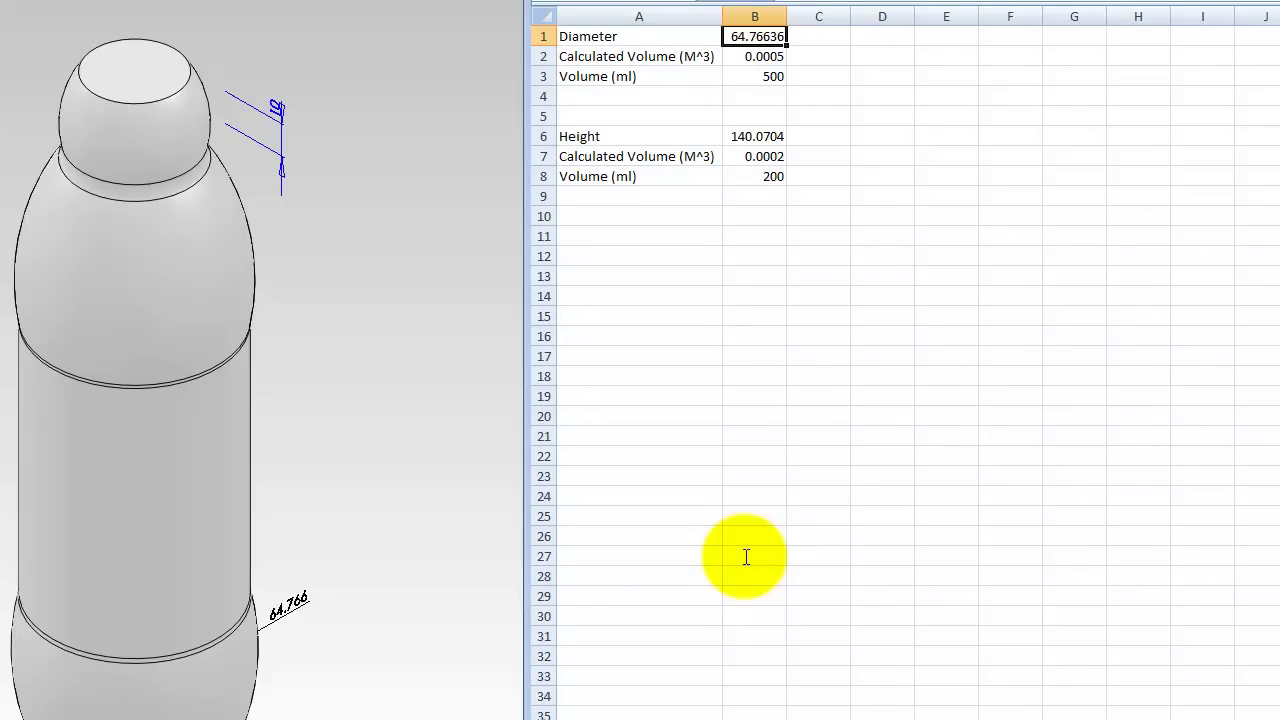
key(Down)
key(Down)
key(Down)
key(Down)
key(Down)
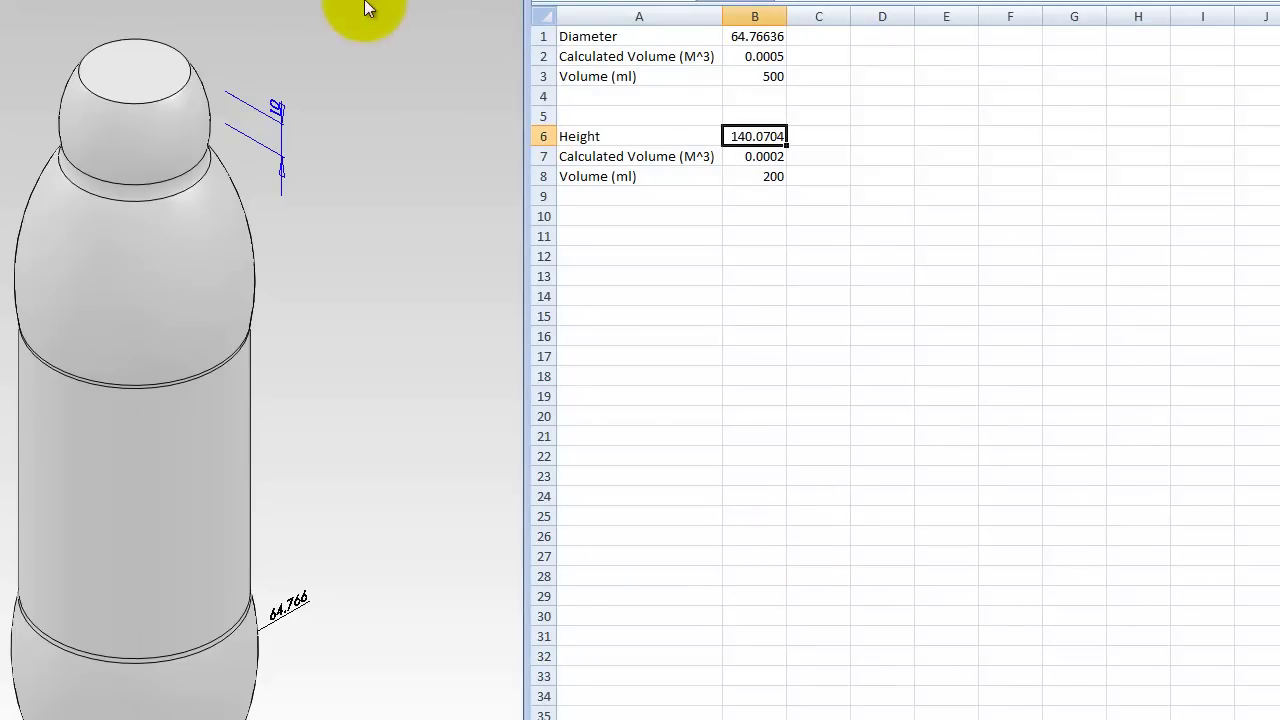
text(1)
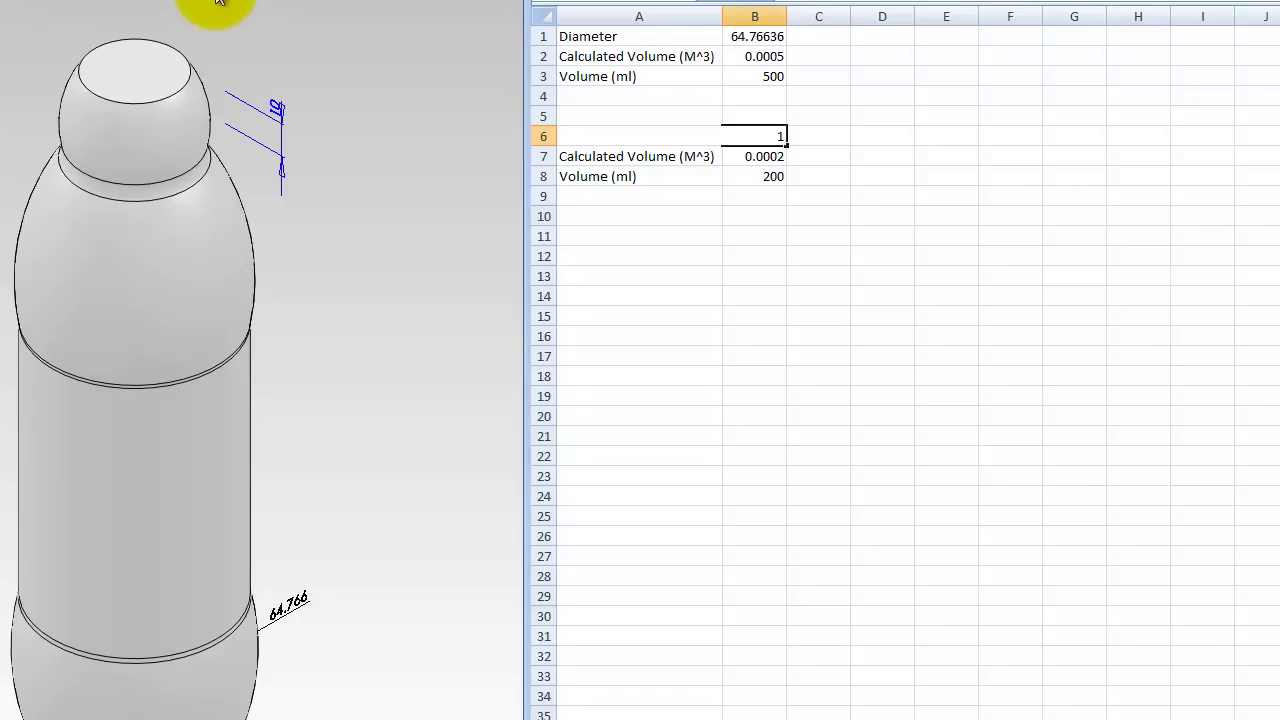
text(0)
key(Return)
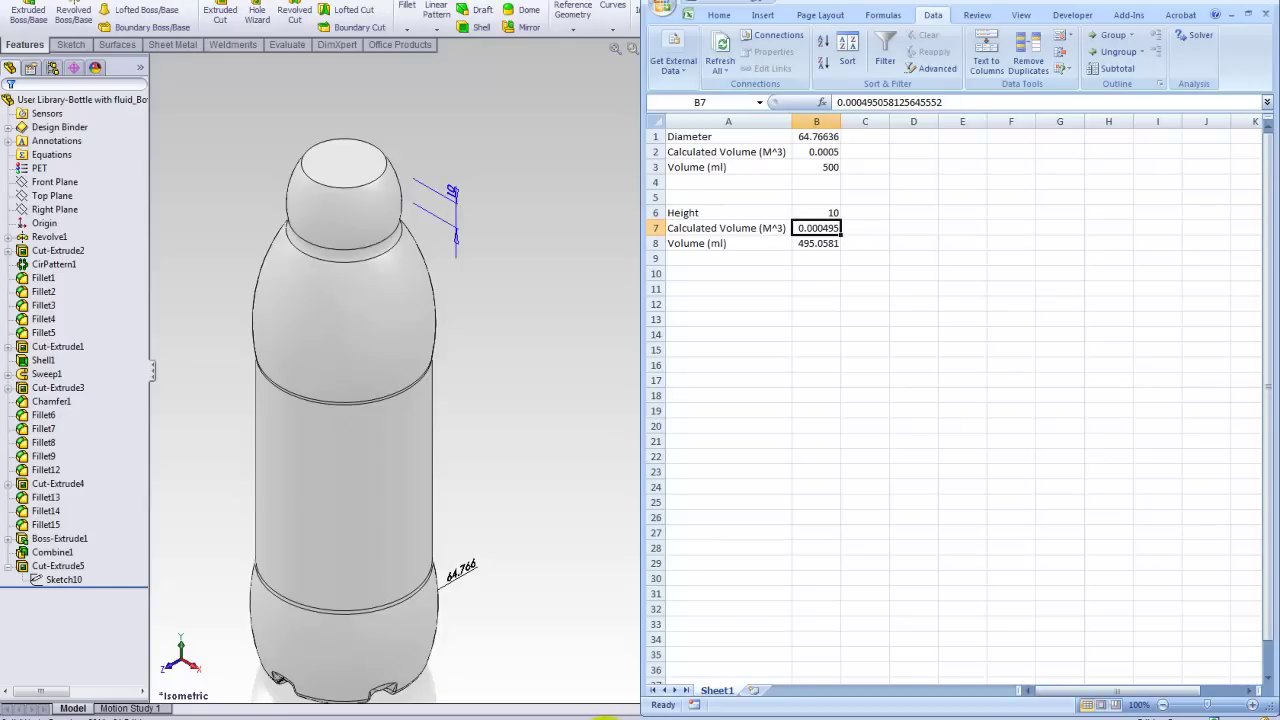
Step: Set up Solver to bring the volume in B8 to a value of 200 by changing the height in B6
click(773, 497)
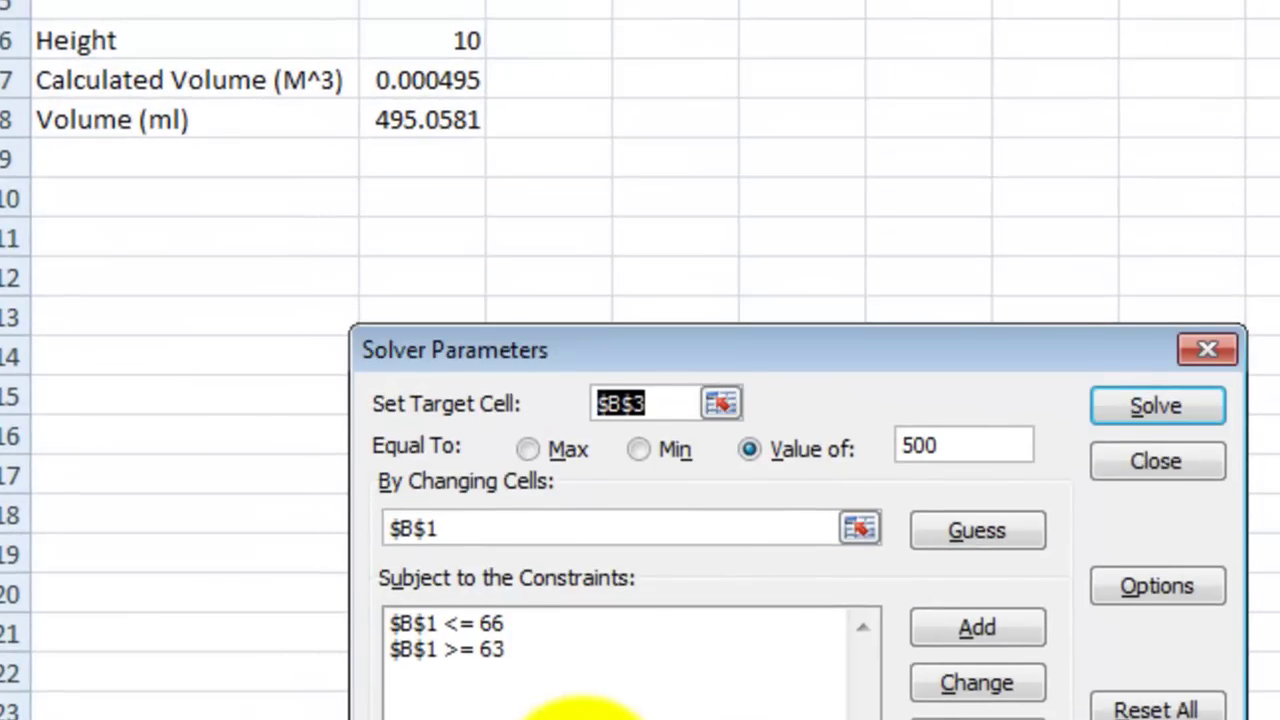
click(423, 120)
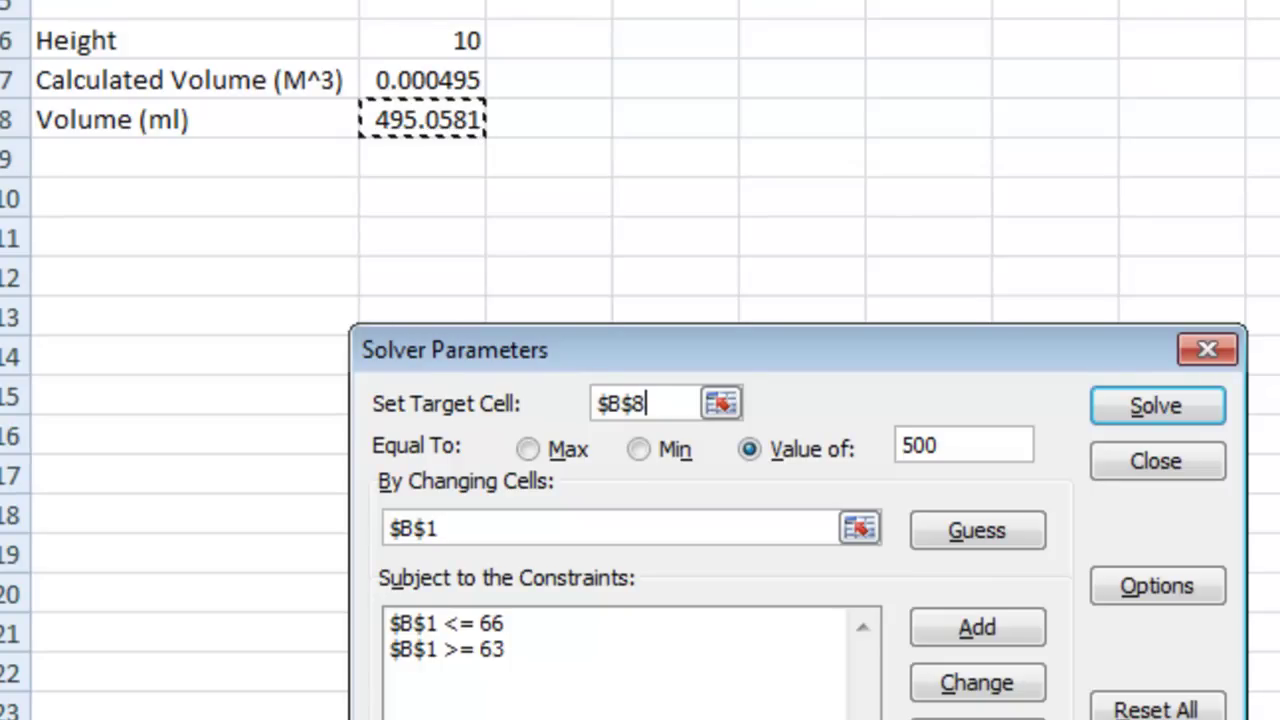
key(Tab)
key(Tab)
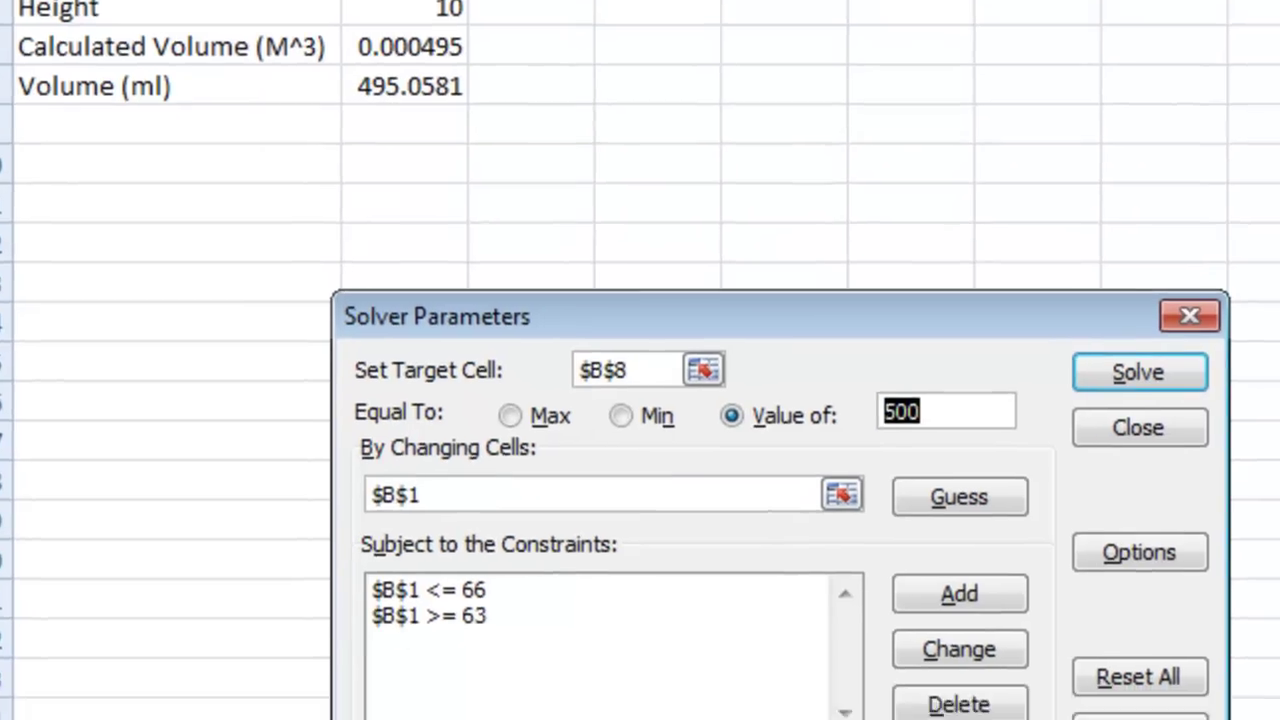
text(2)
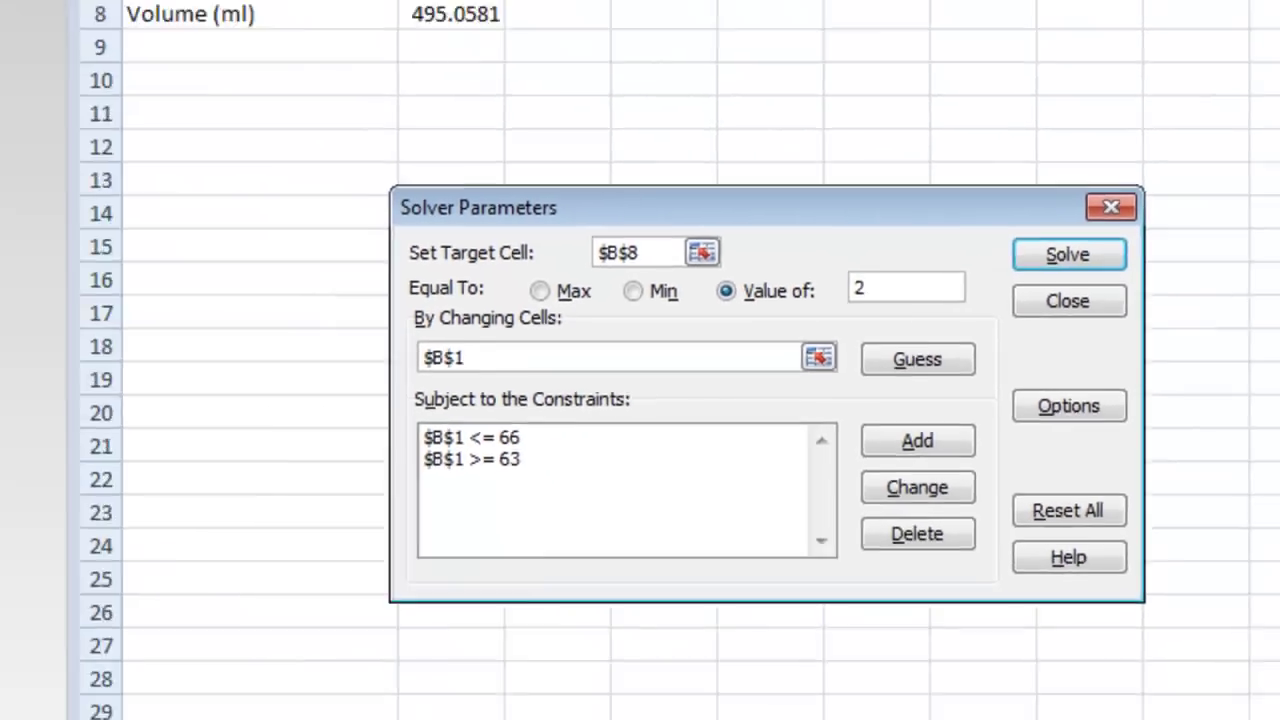
text(00)
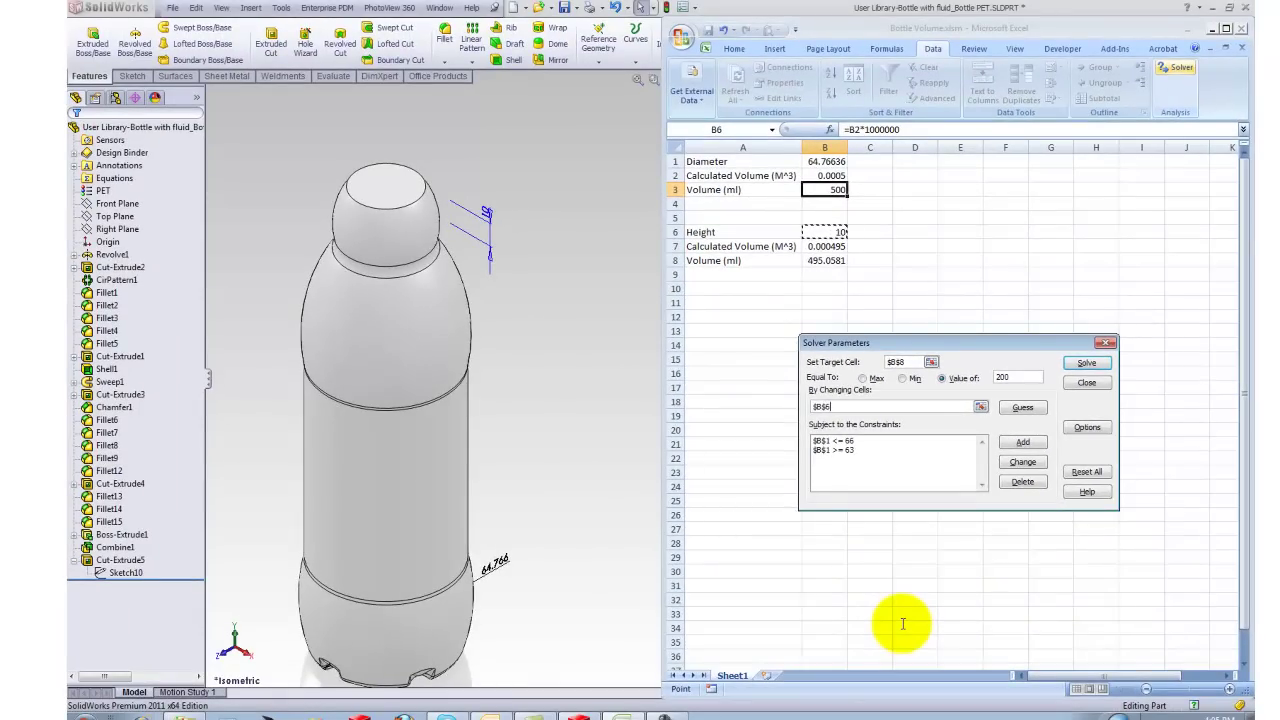
click(871, 575)
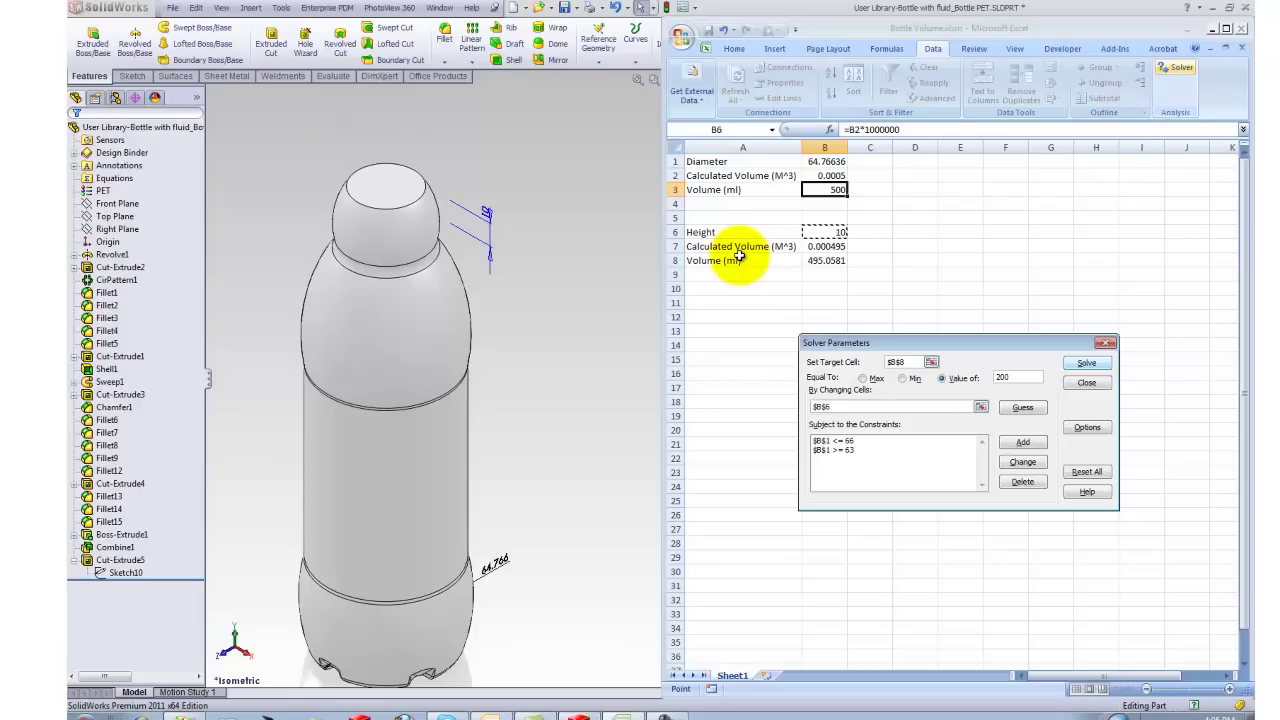
Step: Solve for the fluid height and keep the Solver solution
key(Return)
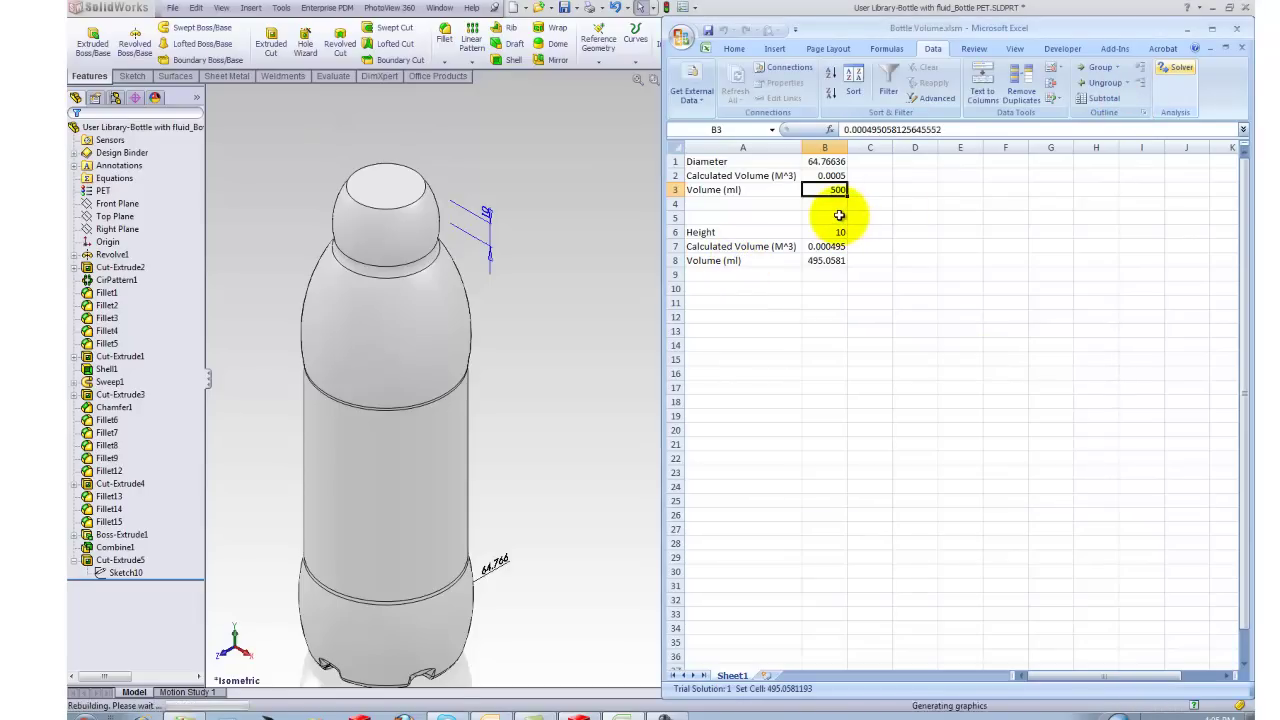
click(840, 215)
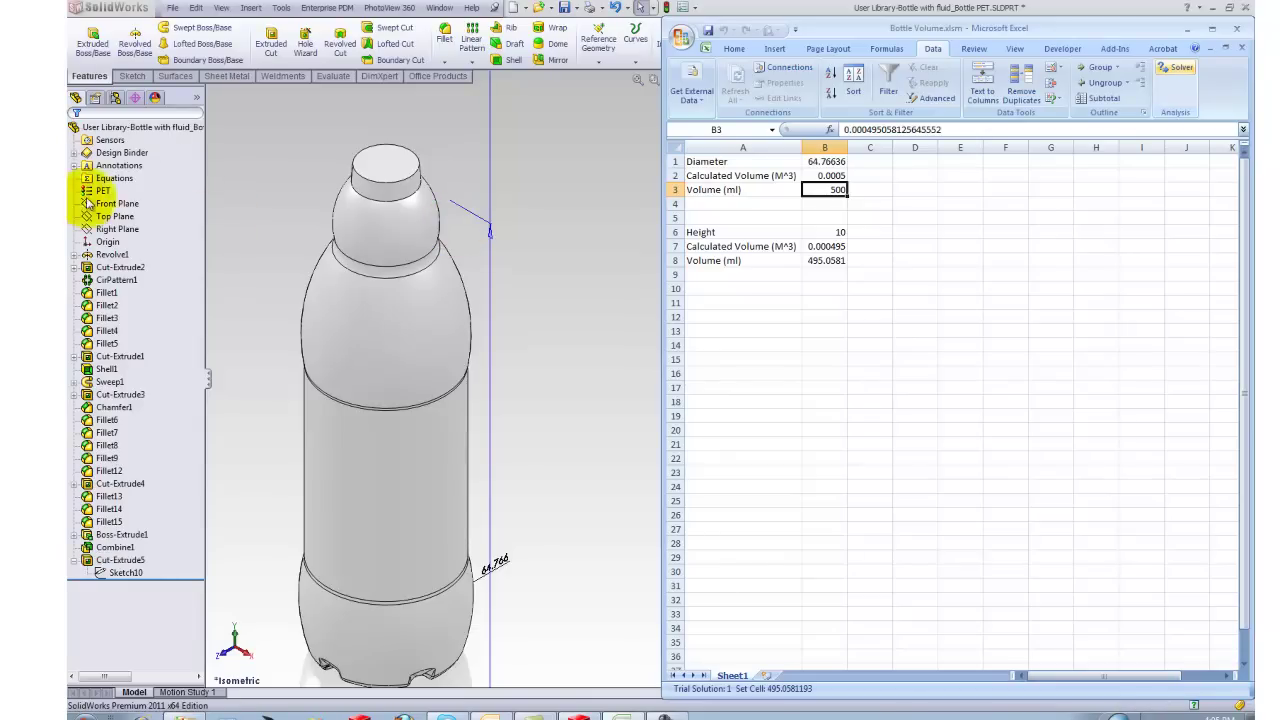
click(215, 147)
click(580, 206)
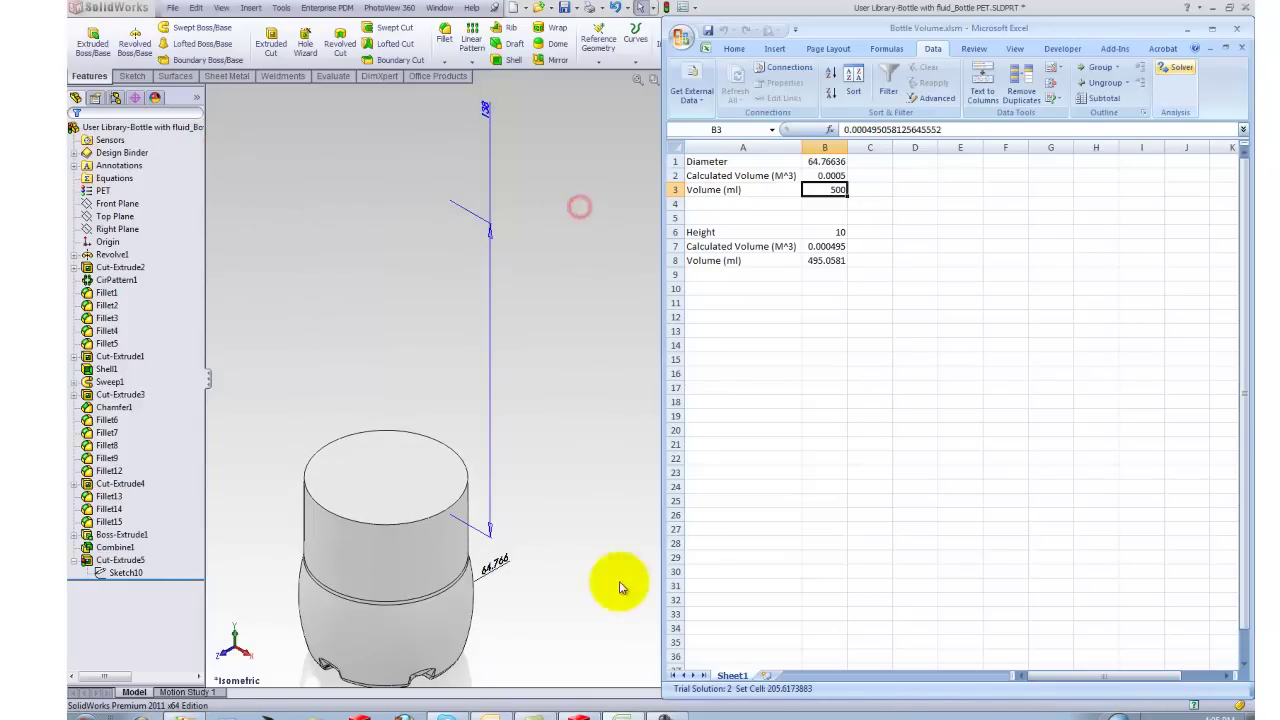
click(622, 713)
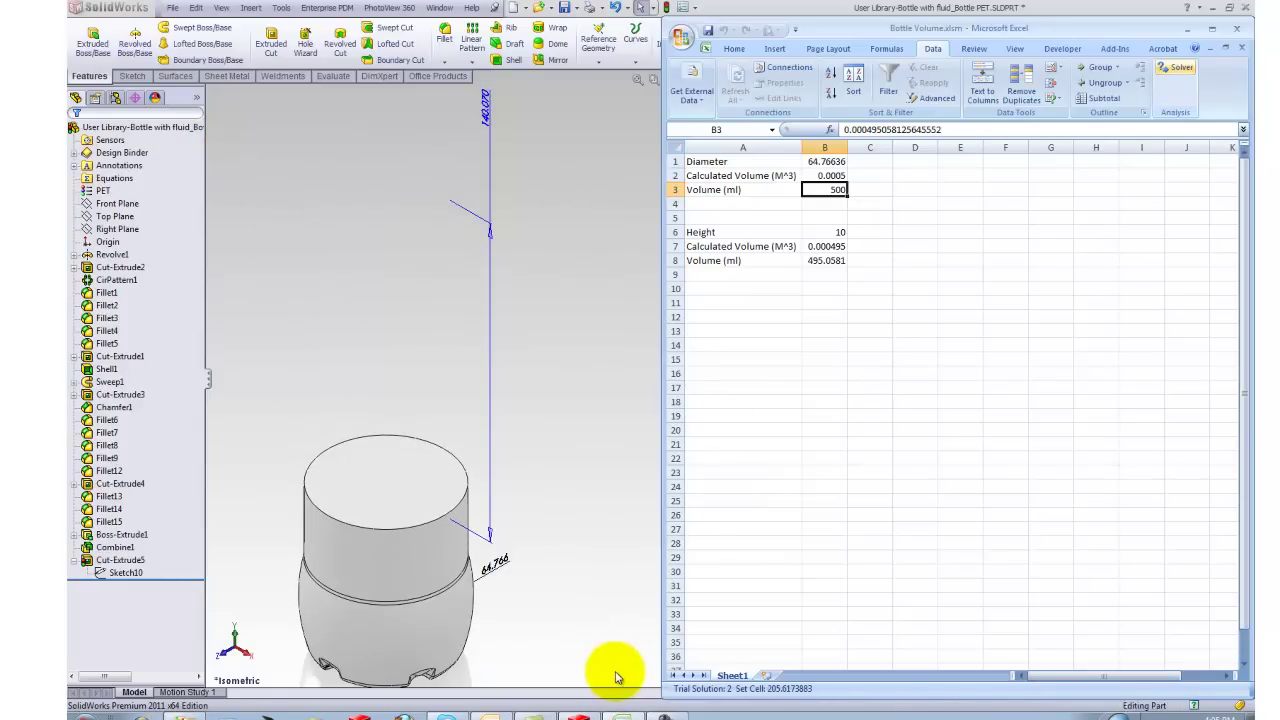
click(614, 671)
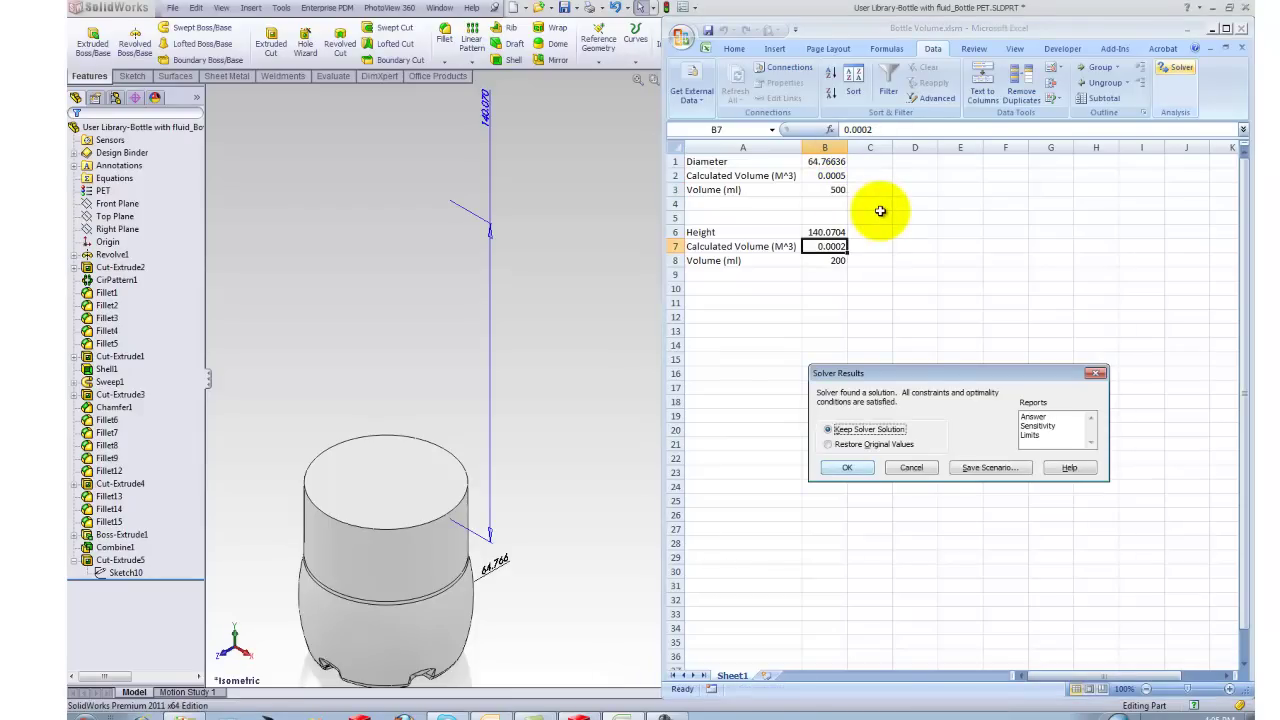
key(Return)
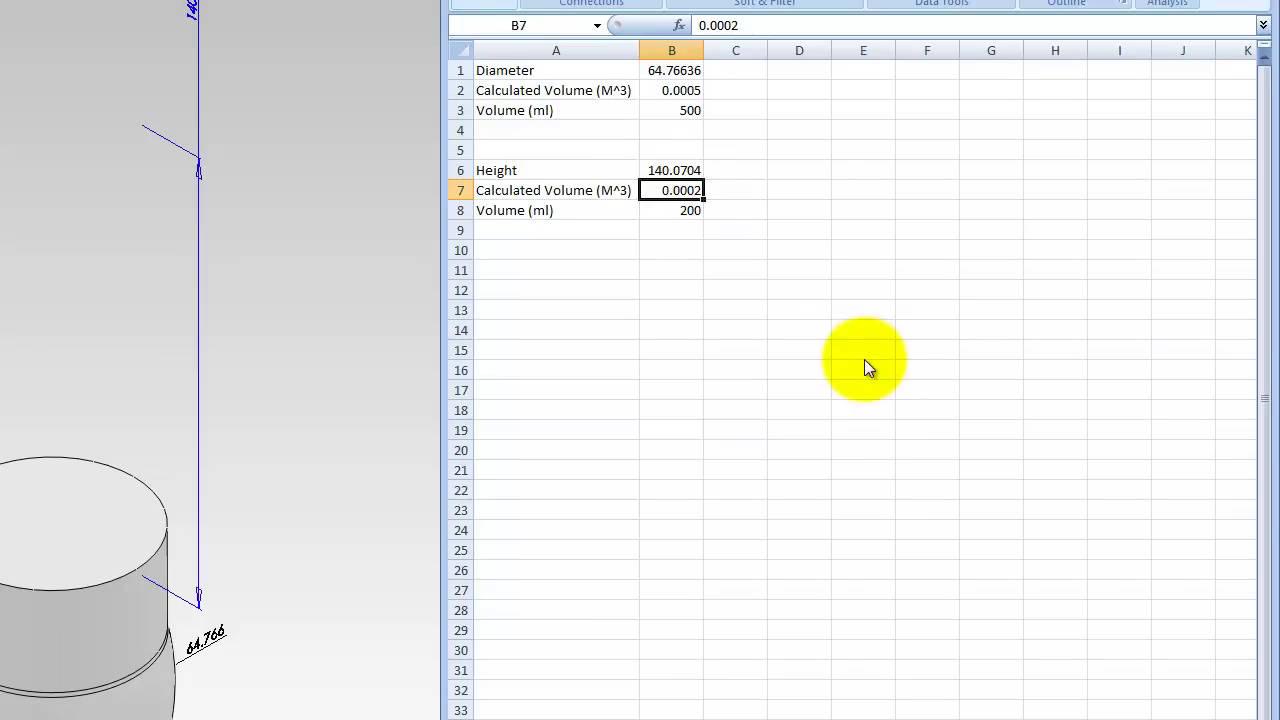
click(720, 447)
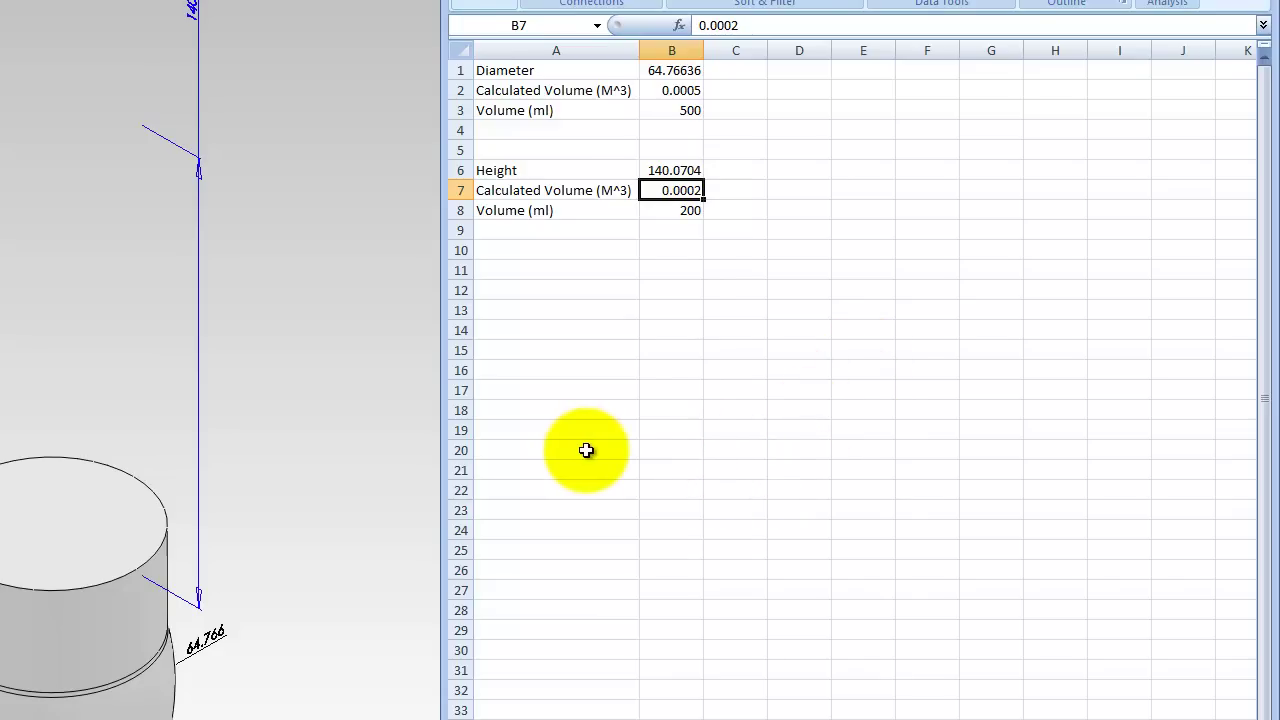
click(930, 406)
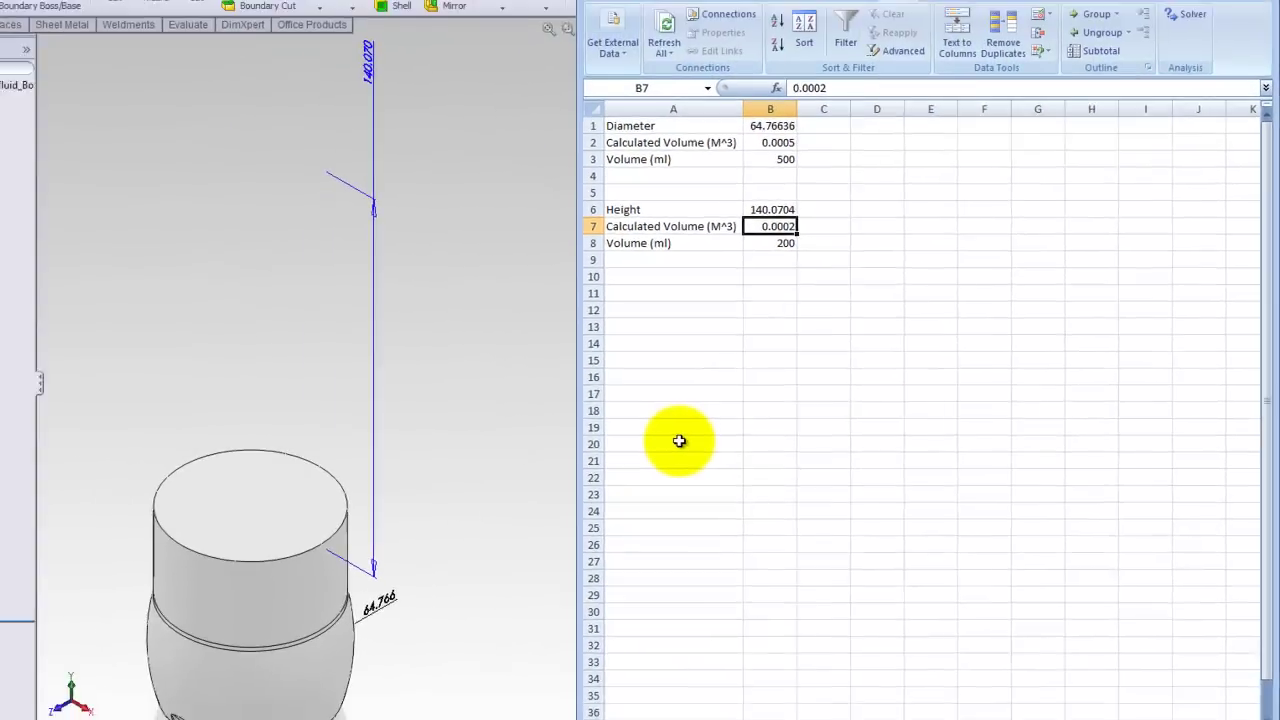
click(787, 187)
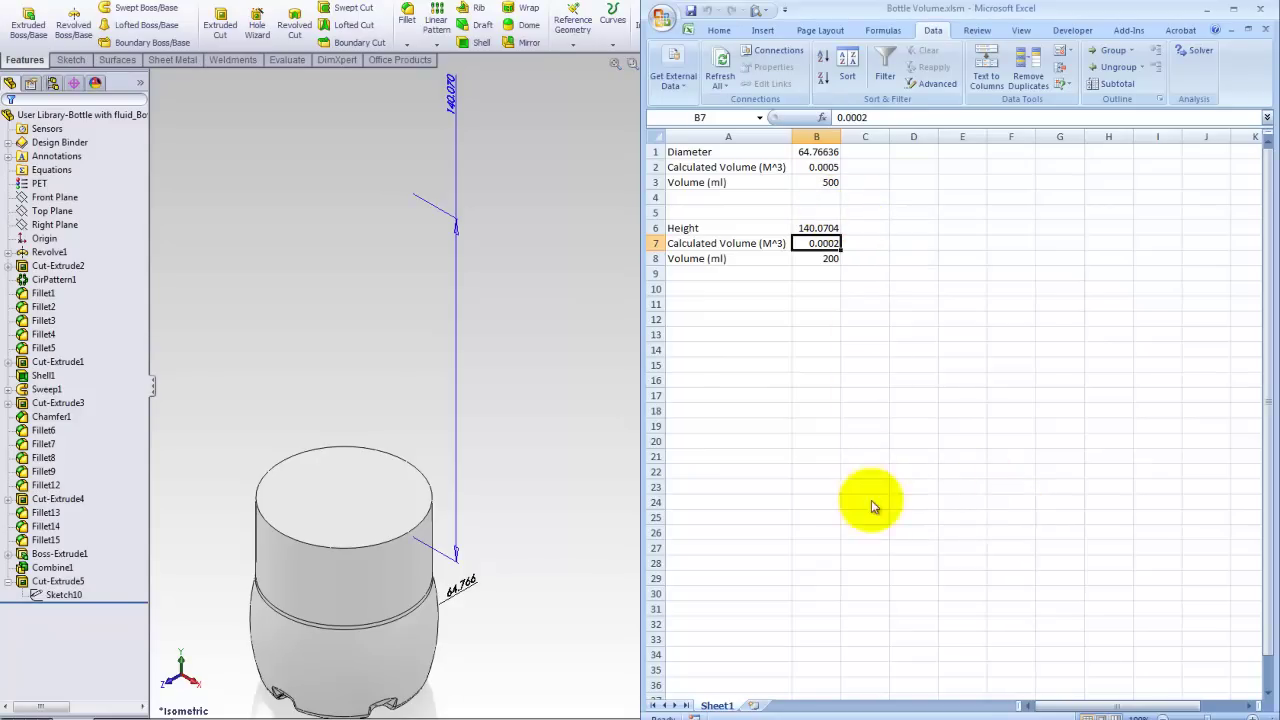
click(823, 485)
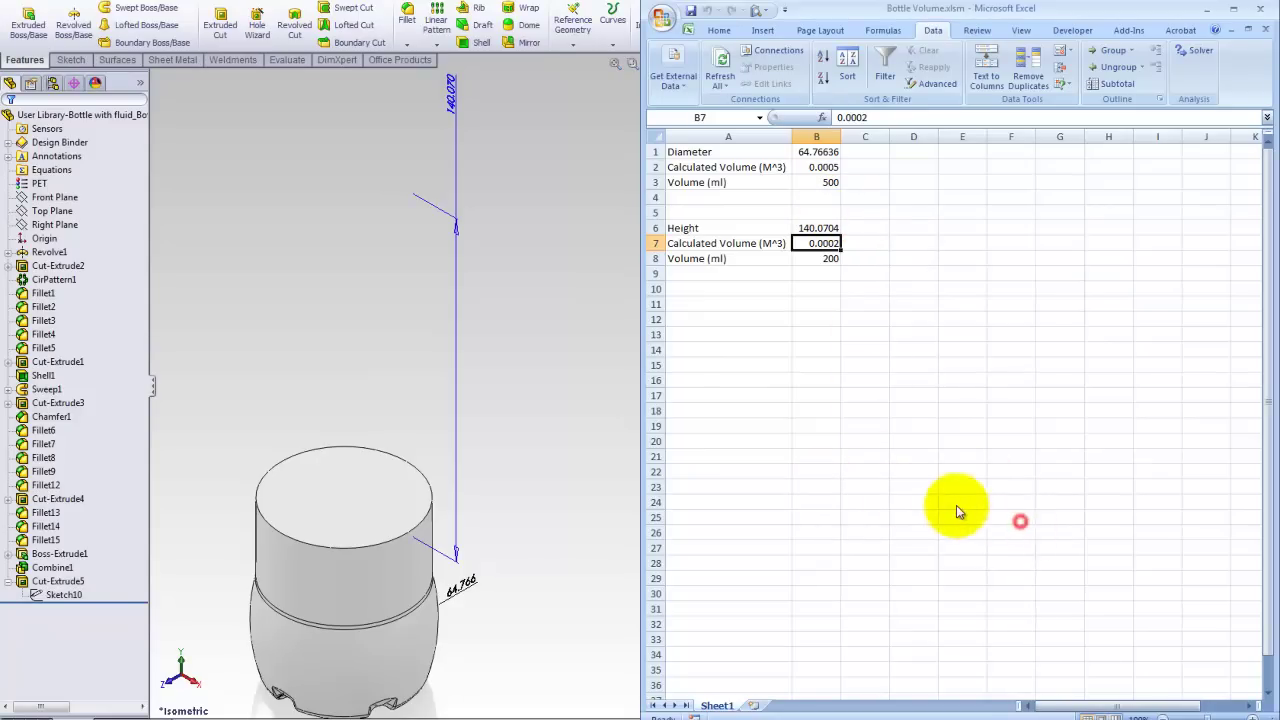
click(832, 480)
click(1026, 520)
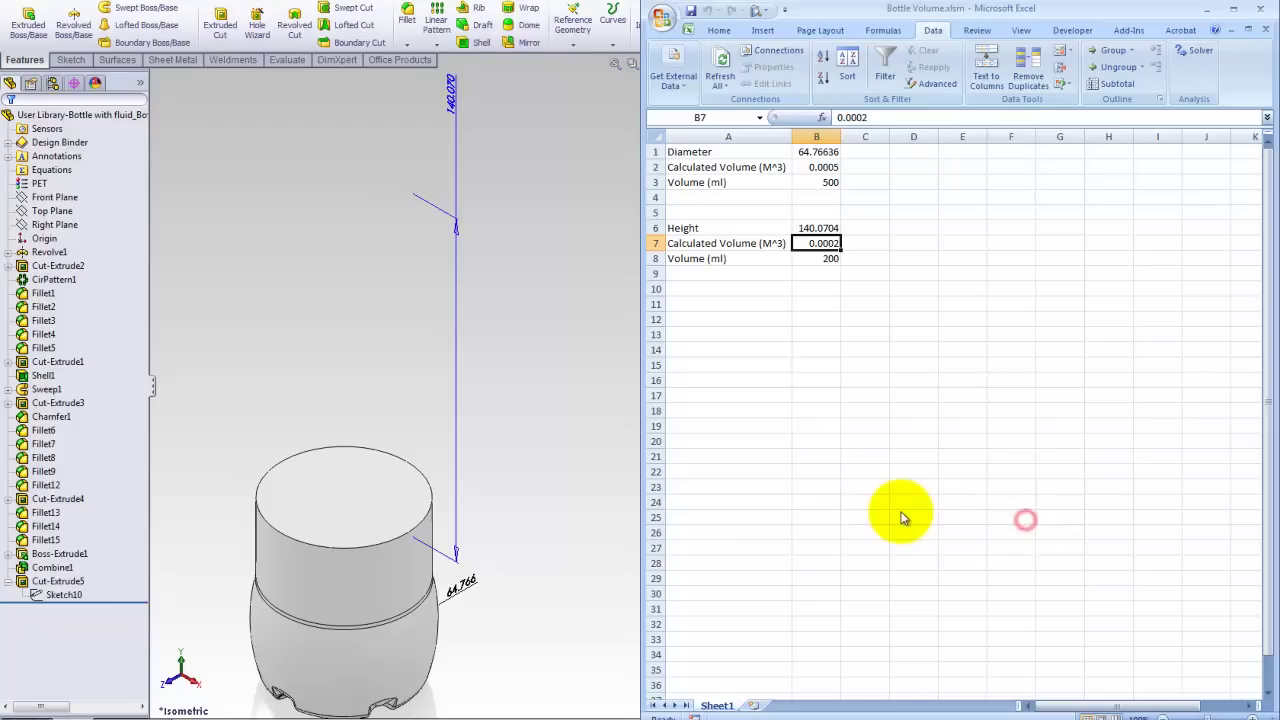
click(898, 508)
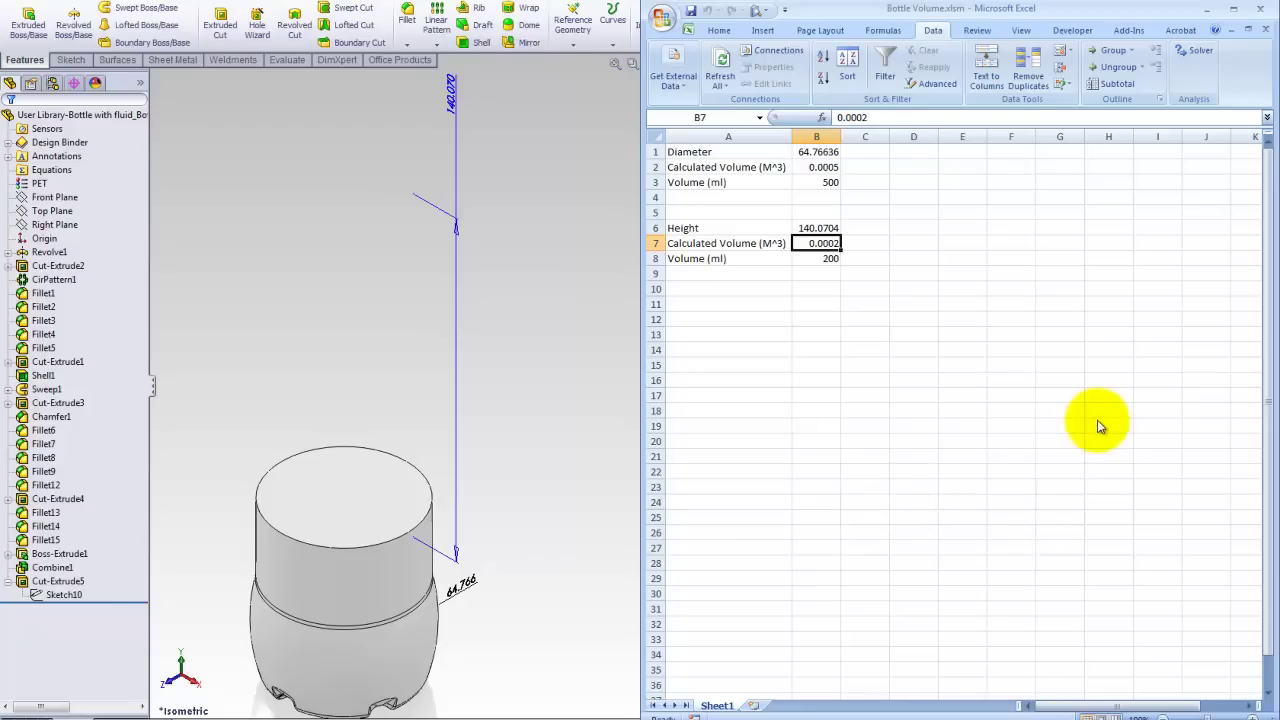